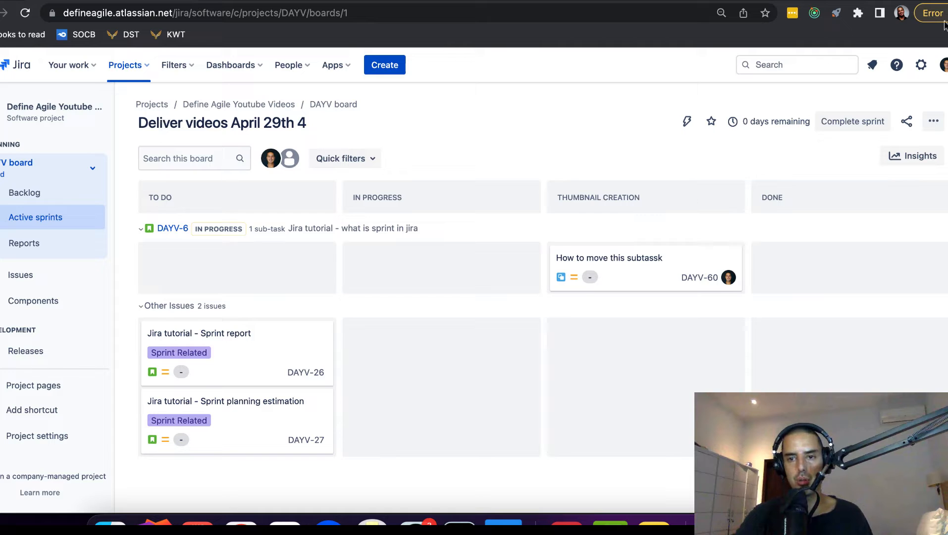
Open the list of issue statuses in the Jira issue administration settings
click(920, 66)
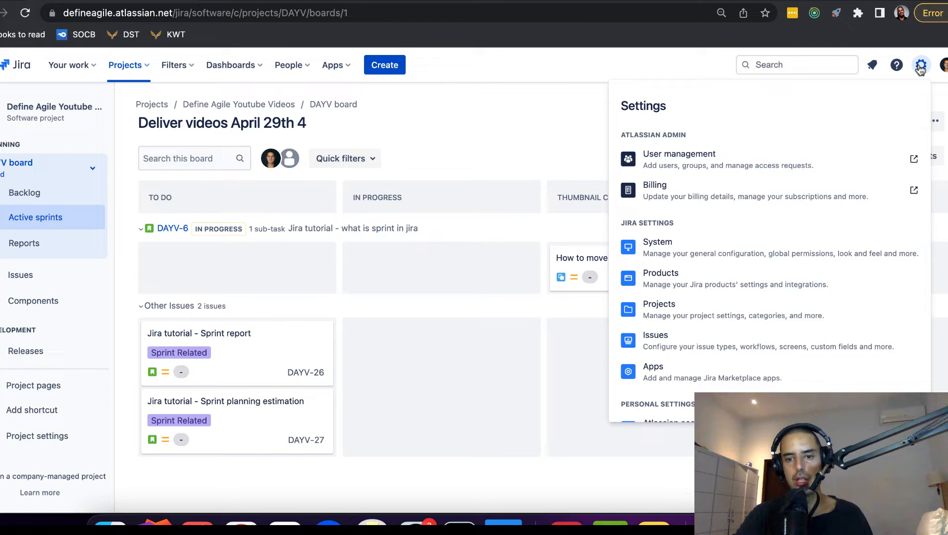
click(701, 348)
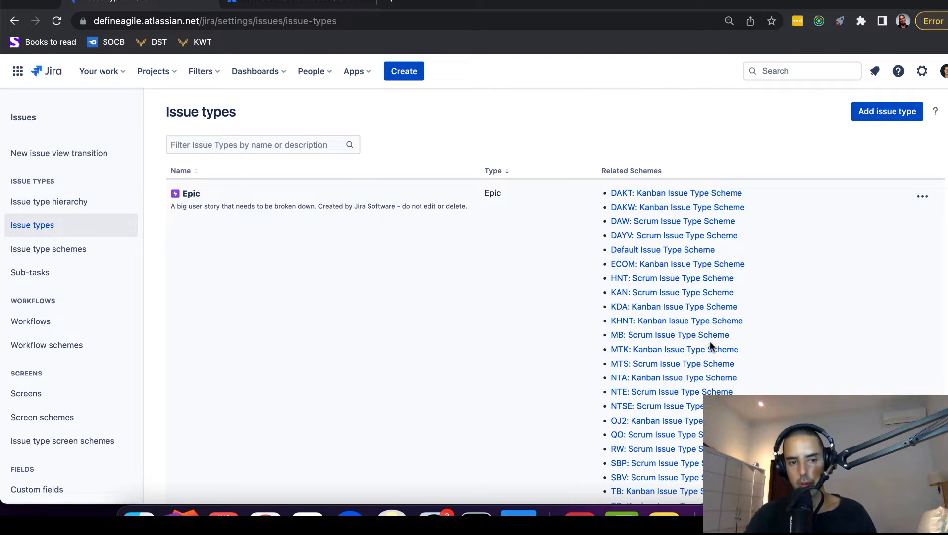
scroll(26, 299, down, 6)
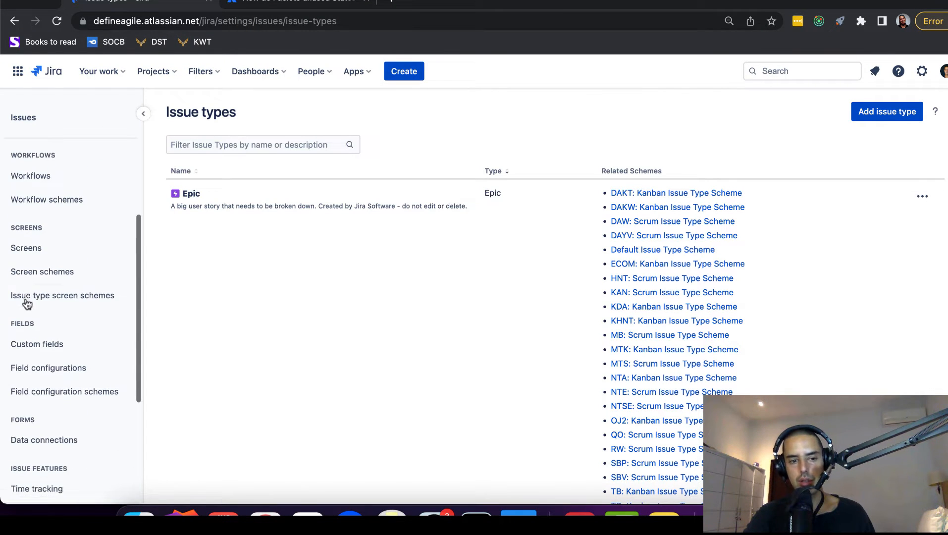
scroll(30, 347, down, 1)
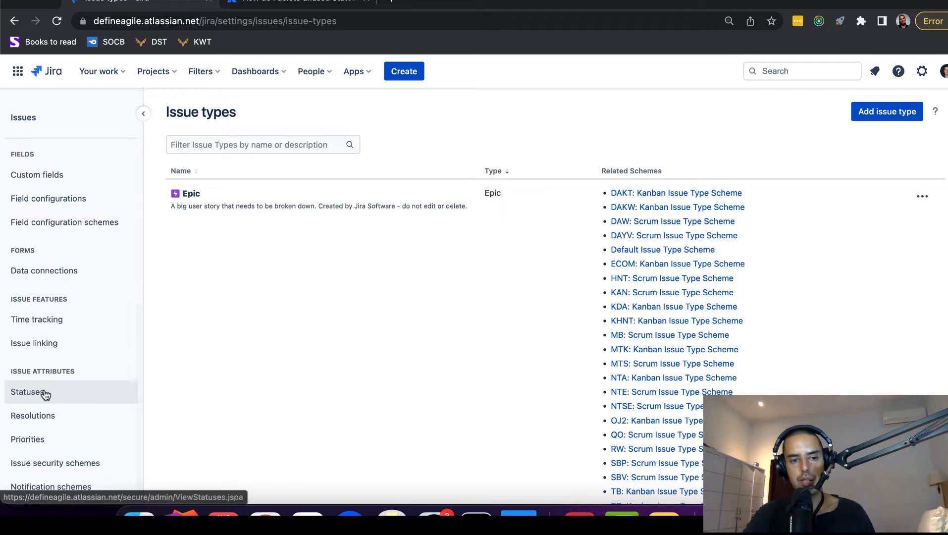
click(27, 392)
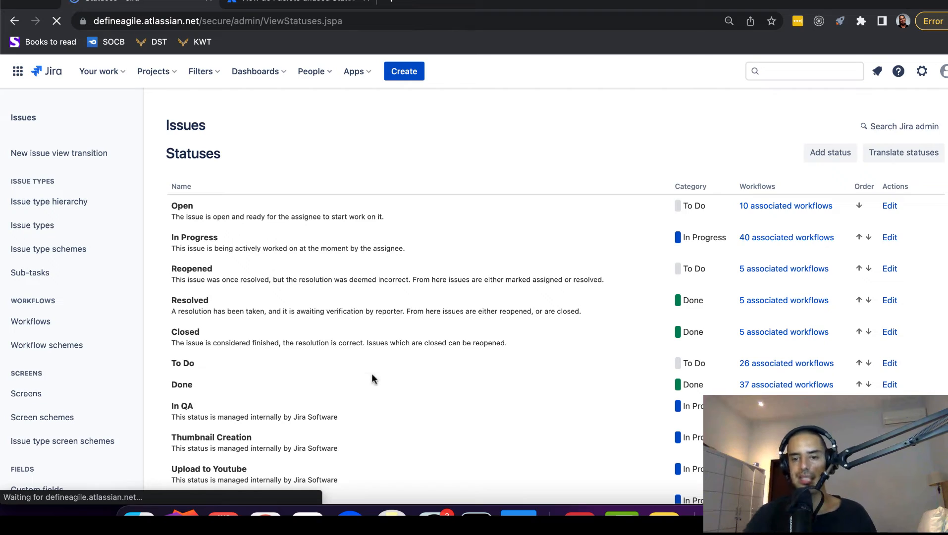
Look through the list of statuses, checking their categories, associated workflows and available actions
scroll(385, 310, down, 15)
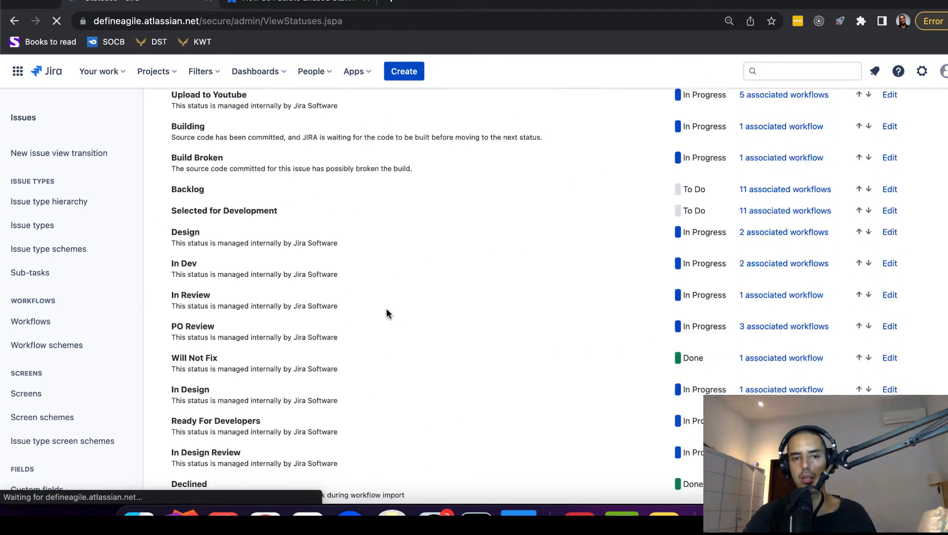
scroll(387, 313, up, 15)
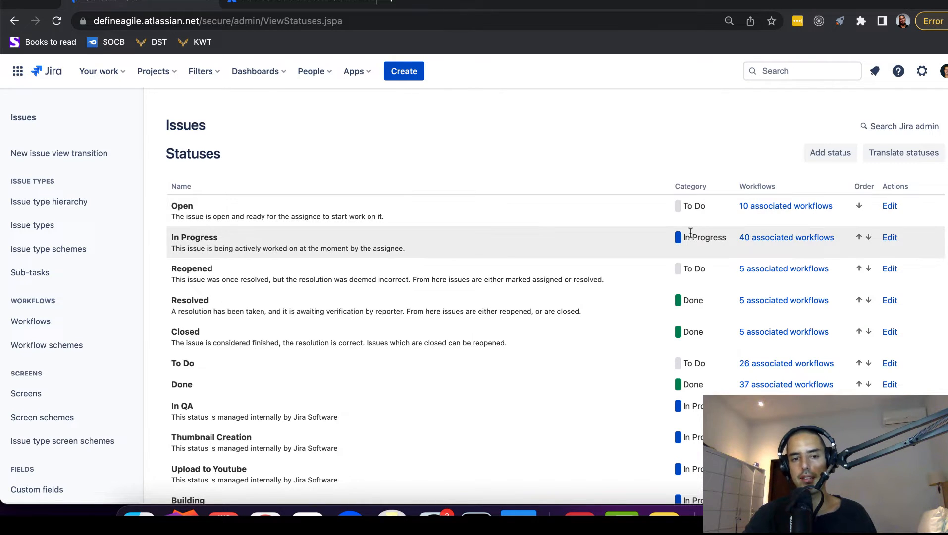
scroll(690, 232, down, 1)
scroll(691, 234, down, 3)
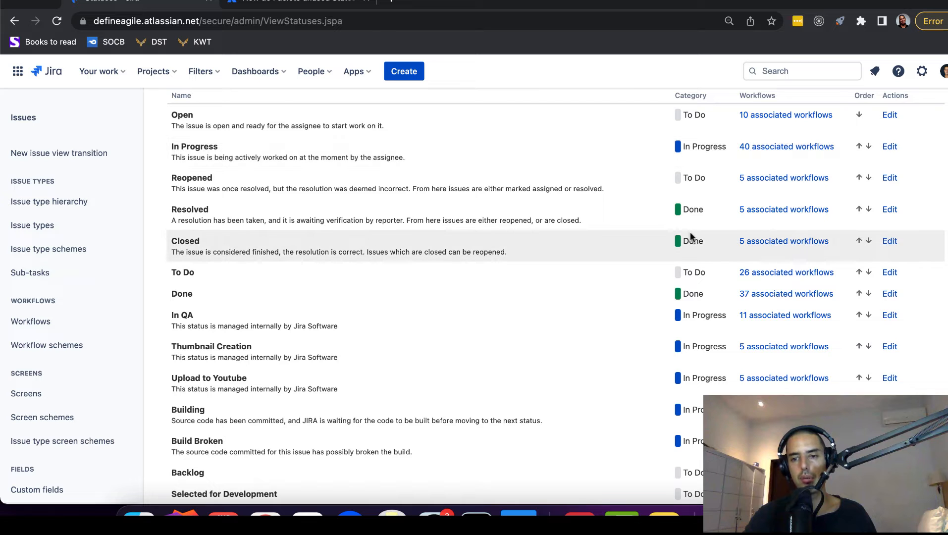
scroll(691, 236, down, 10)
scroll(808, 188, down, 9)
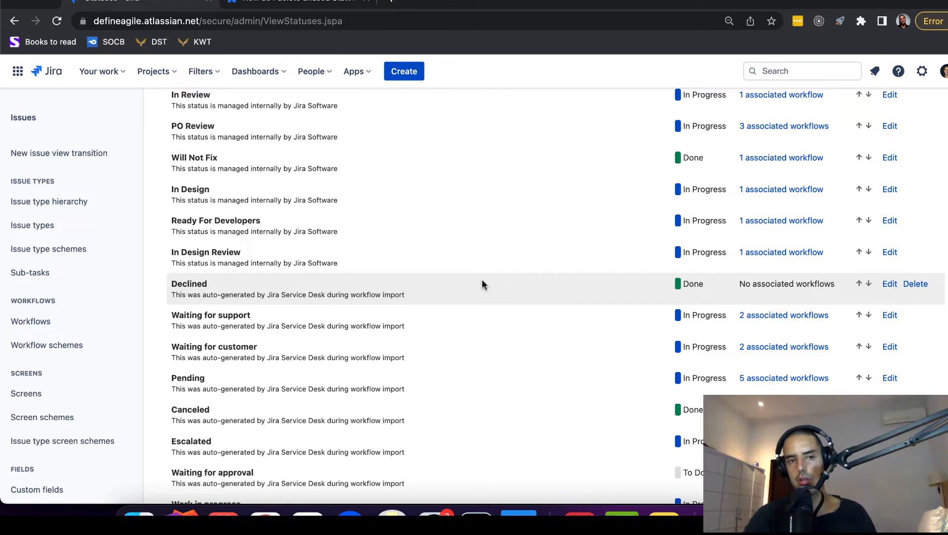
scroll(482, 281, up, 1)
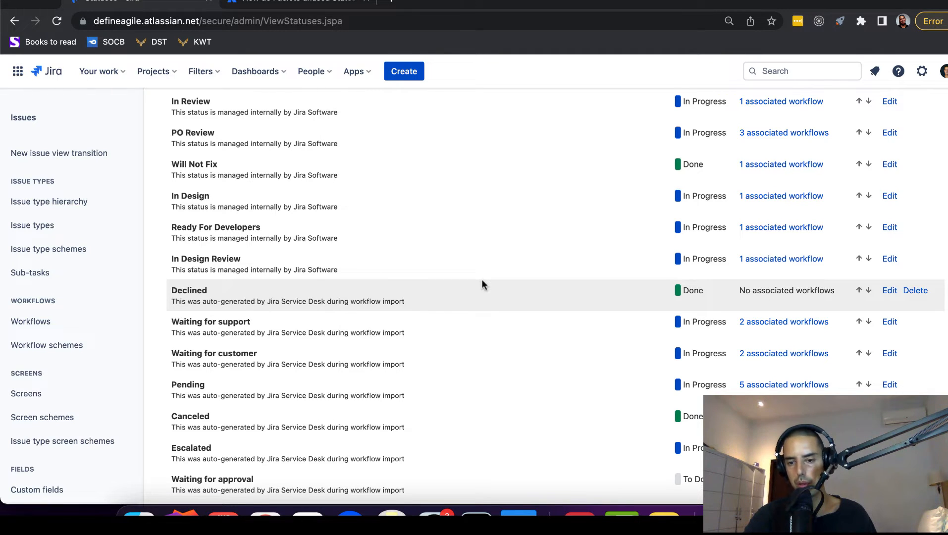
scroll(483, 283, down, 15)
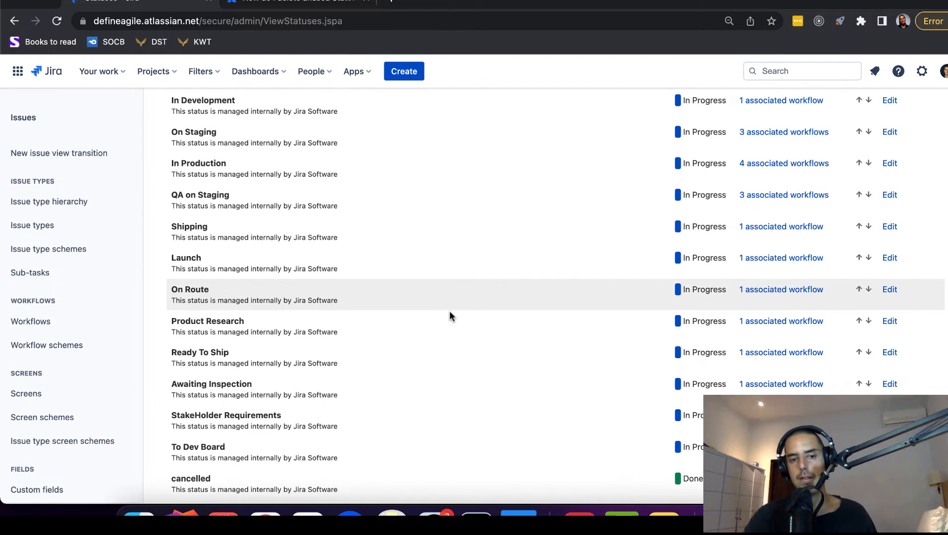
Open the workflow associated with the cancelled status, Software Simplified Workflow for Project KAN
double_click(179, 479)
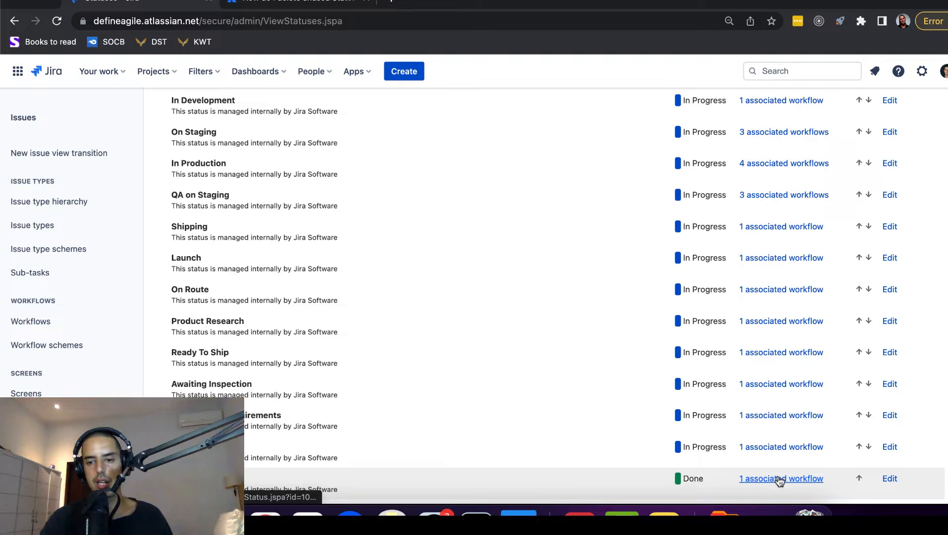
right_click(780, 479)
key(Escape)
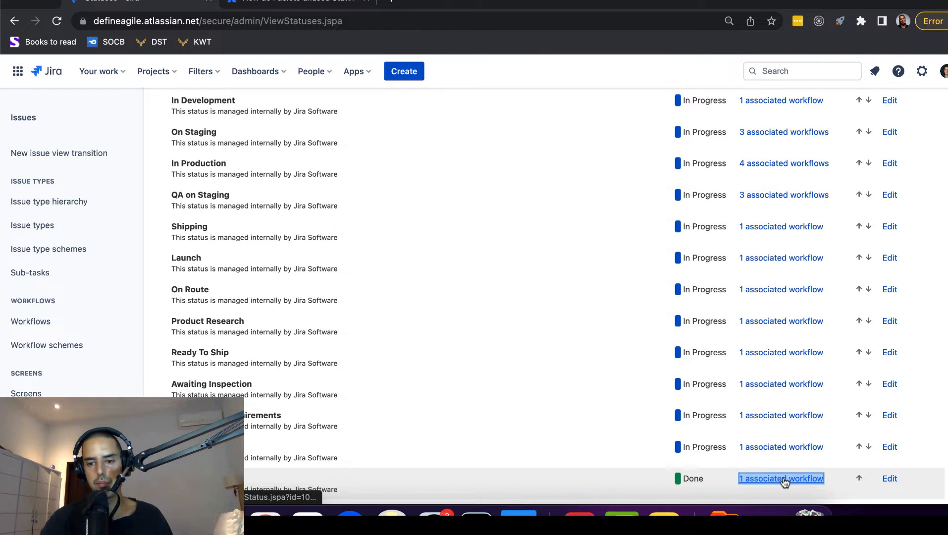
click(784, 480)
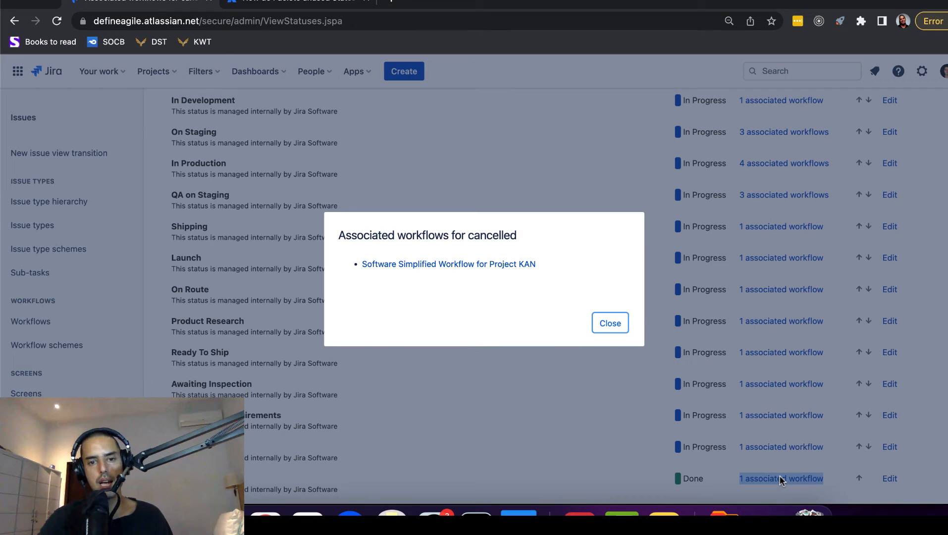
click(467, 264)
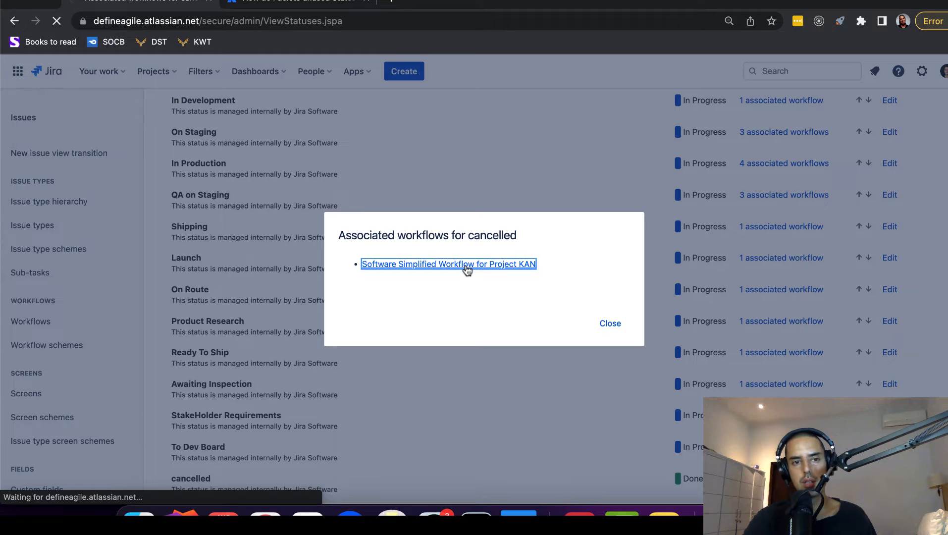
Review the KAN workflow's steps and transitions as text, and examine its statuses as a diagram
scroll(467, 270, down, 5)
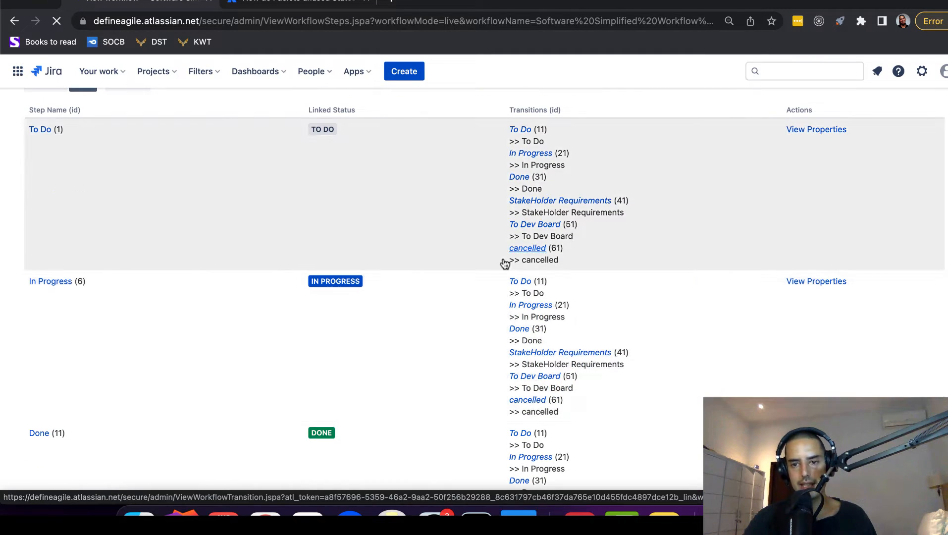
scroll(540, 253, down, 5)
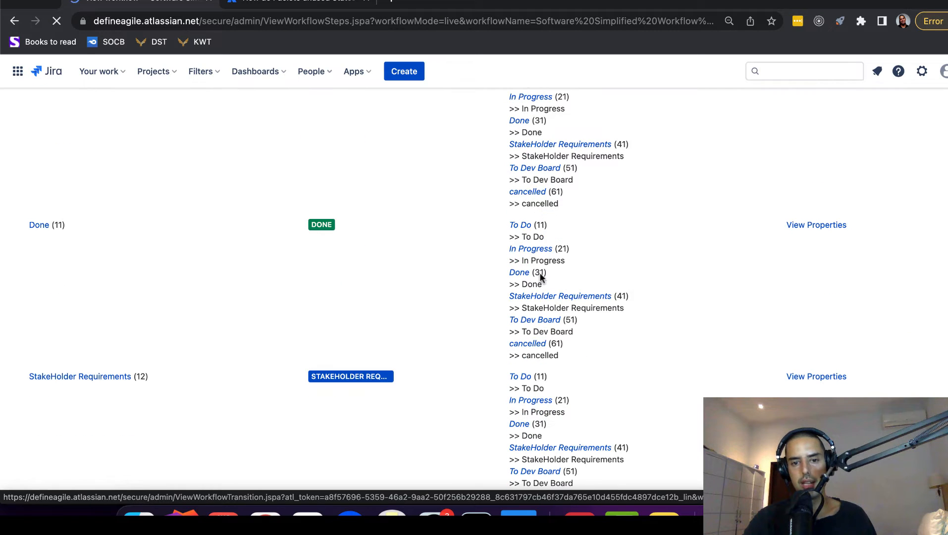
scroll(595, 350, down, 6)
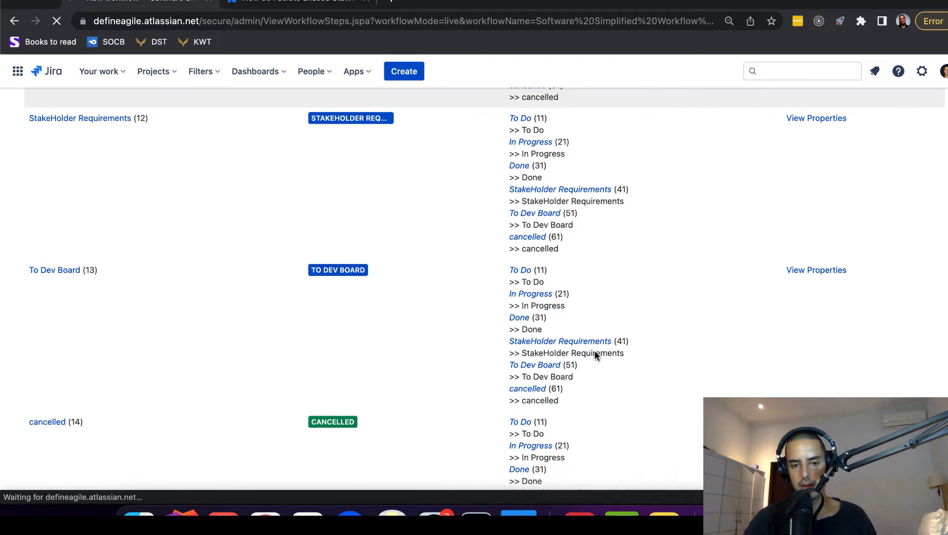
scroll(595, 350, up, 15)
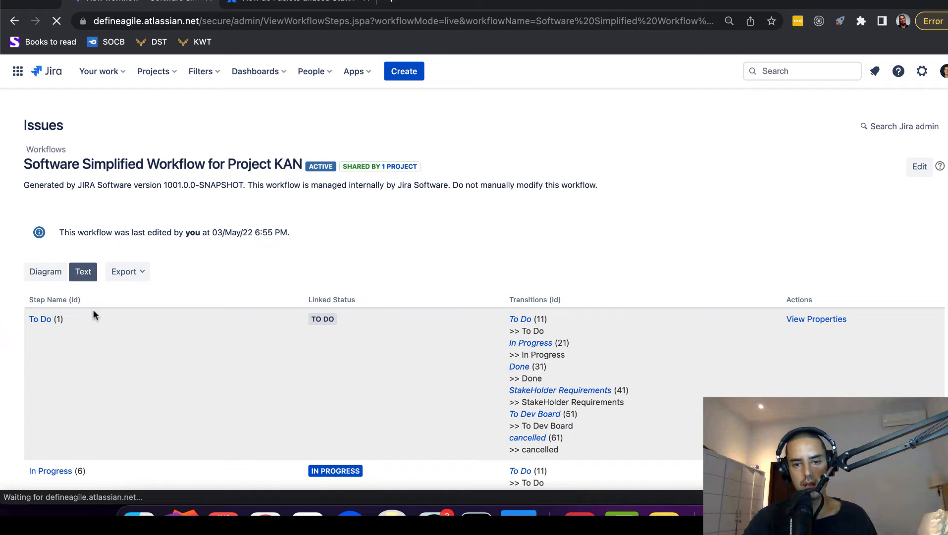
click(43, 273)
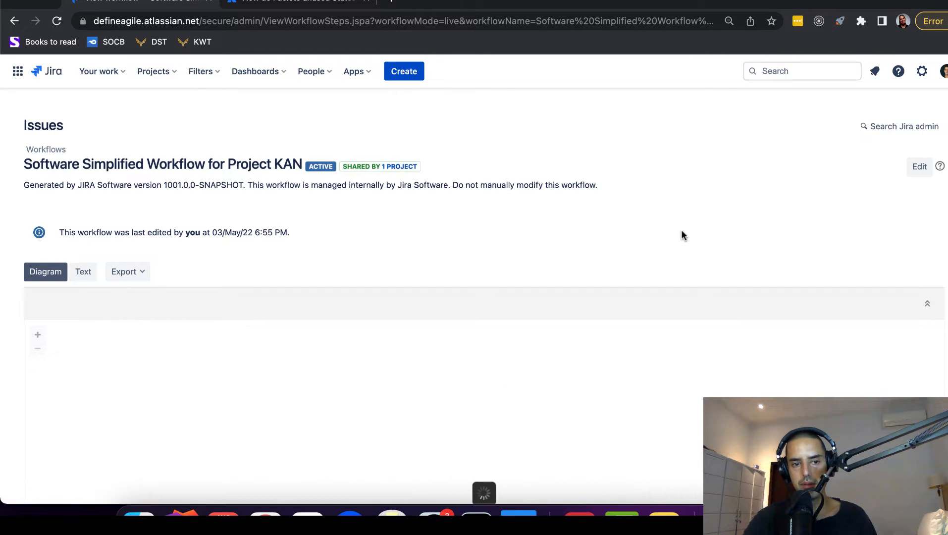
scroll(681, 232, down, 3)
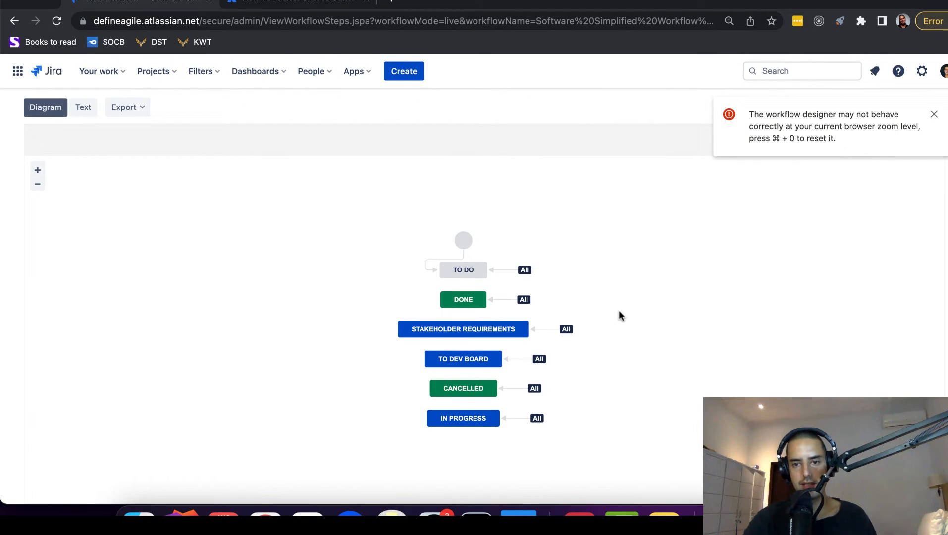
scroll(826, 213, up, 5)
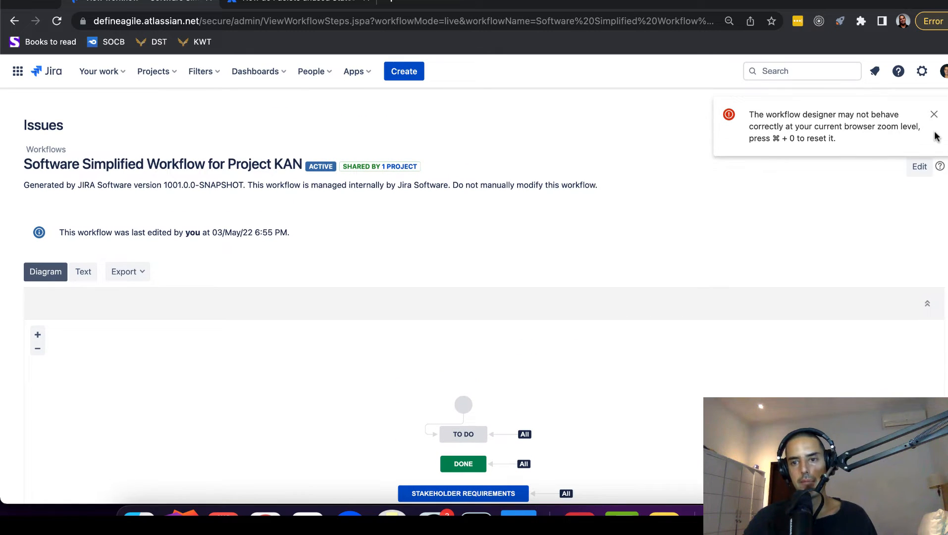
Edit the KAN workflow and try to remove its cancelled status, dismissing the notices
click(918, 169)
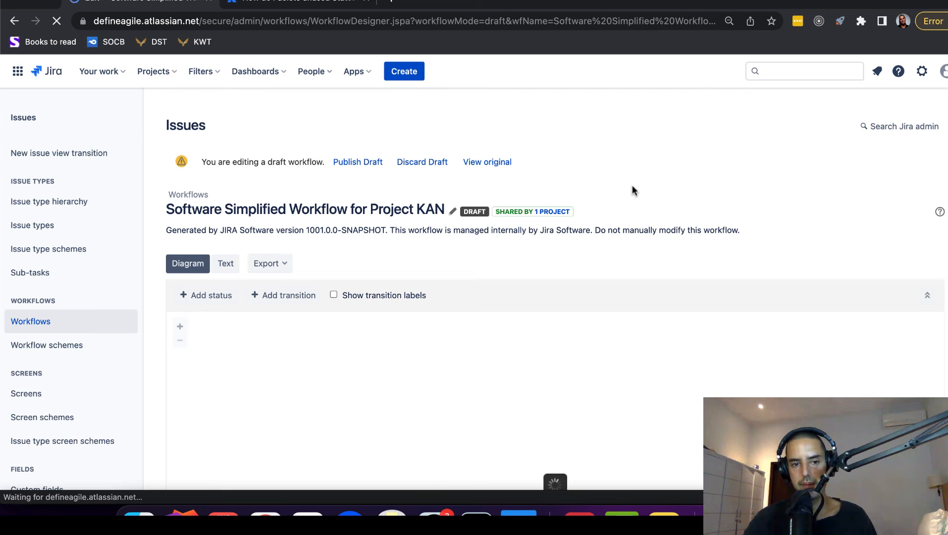
scroll(631, 190, down, 3)
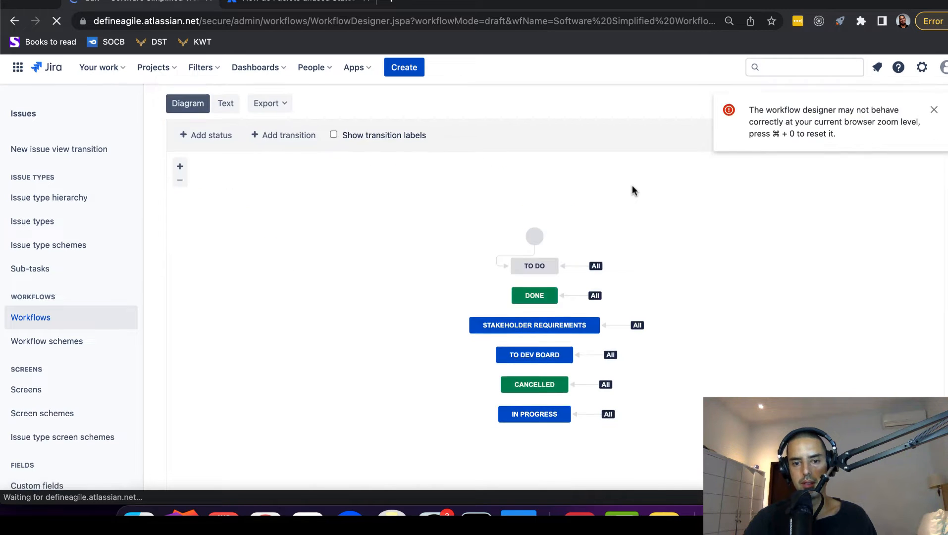
click(542, 391)
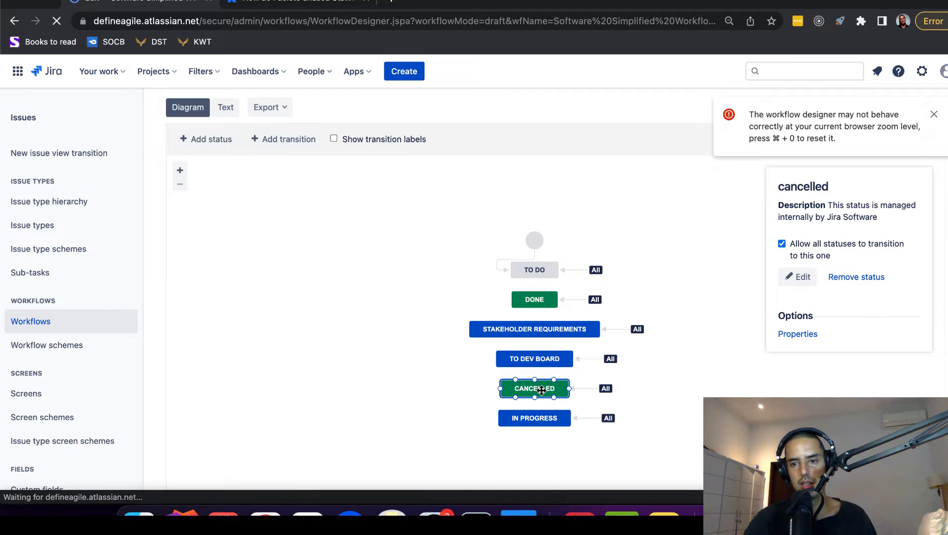
click(860, 278)
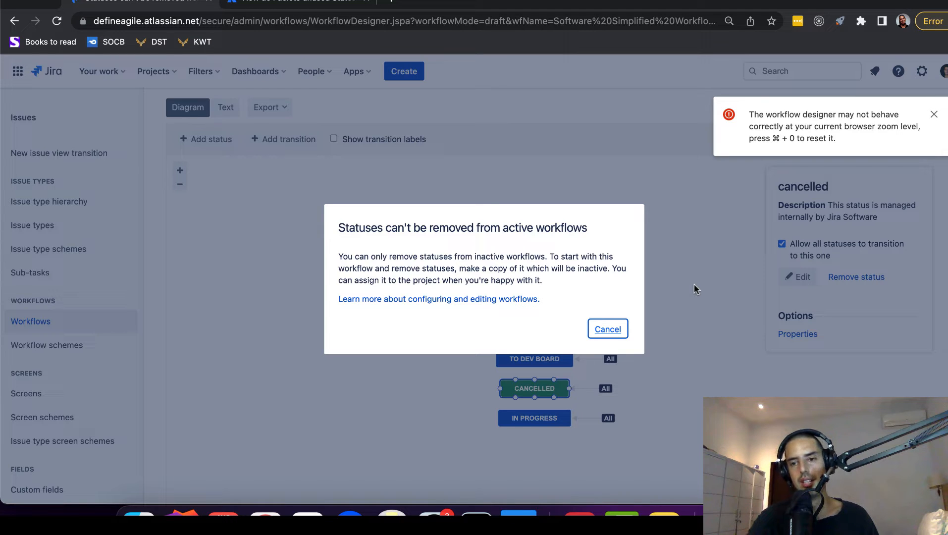
click(935, 113)
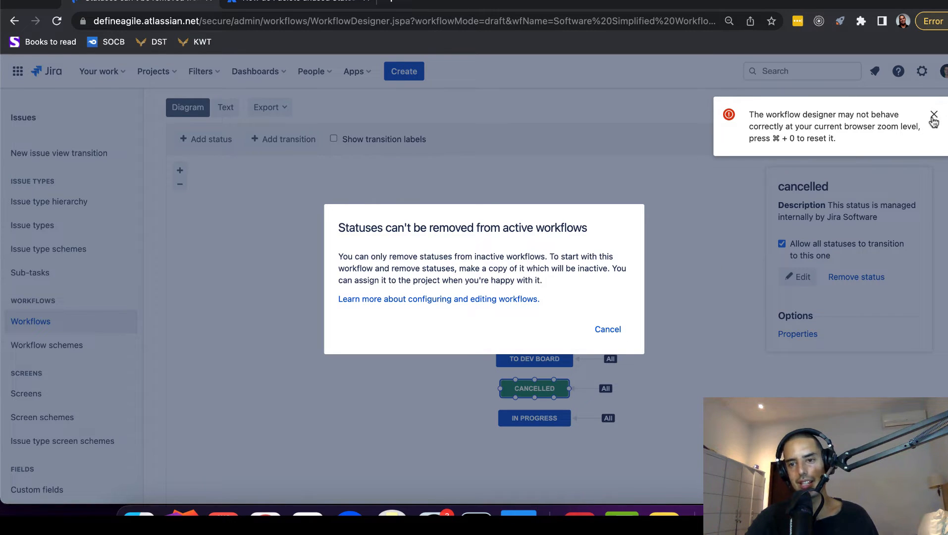
click(612, 333)
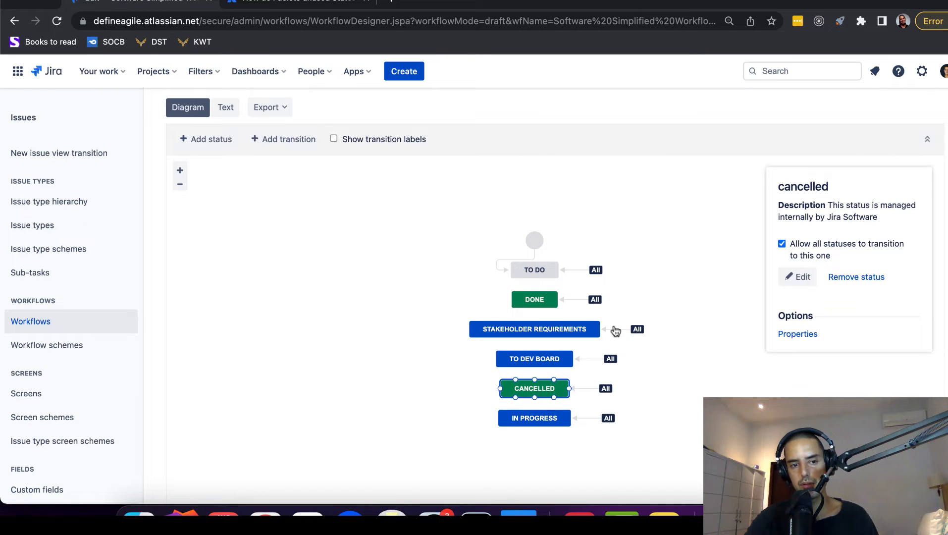
Go to the list of workflows and filter it by "Kan"
scroll(239, 286, up, 5)
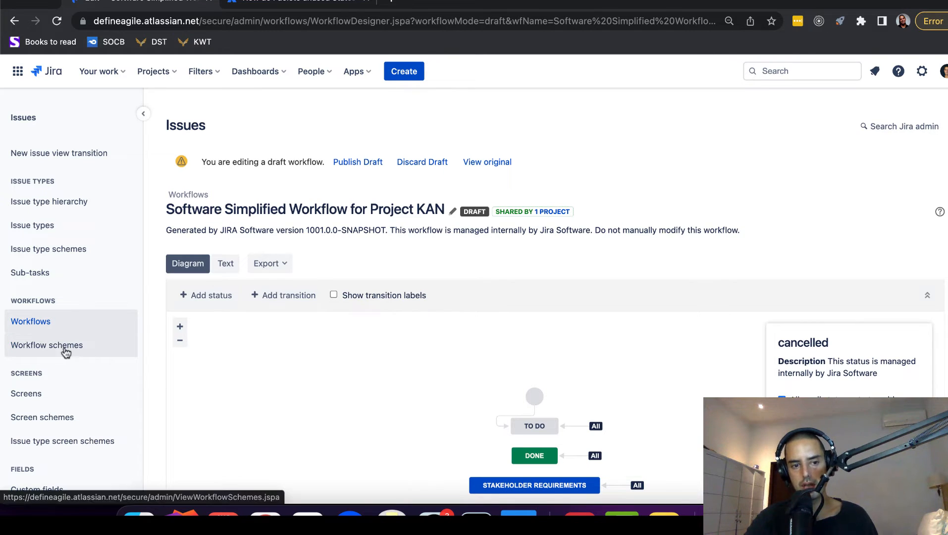
click(45, 323)
click(216, 168)
text(Ka)
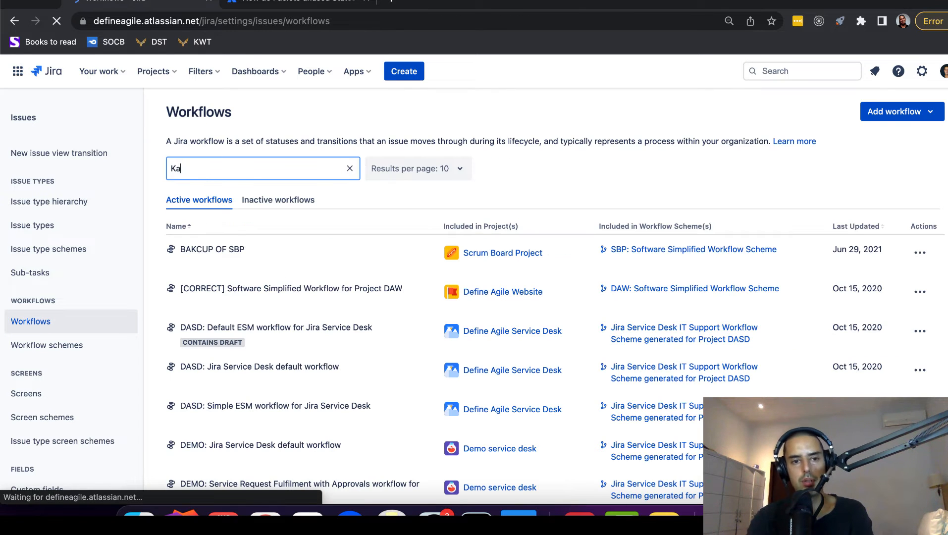
text(n)
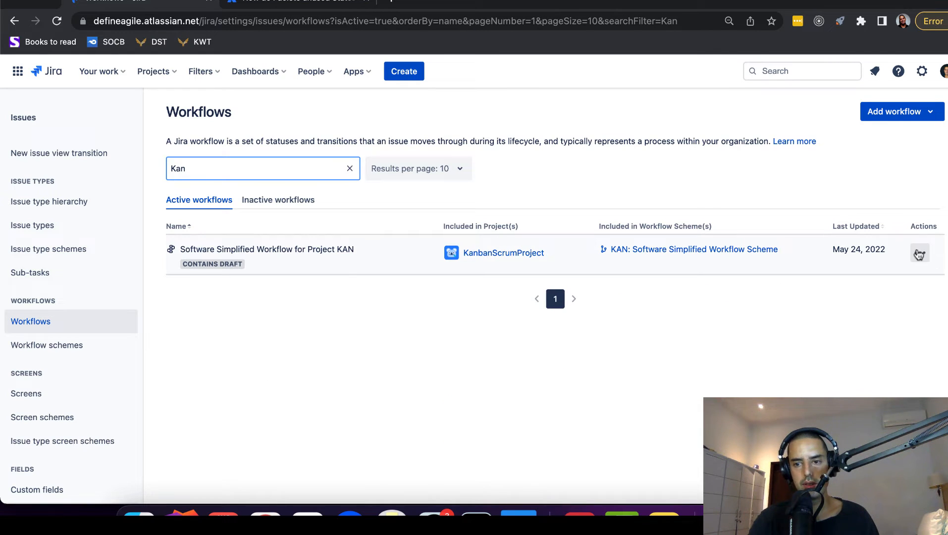
Copy the active KAN workflow under the name Software Simplified Workflow for Project KAN v2.0
click(920, 253)
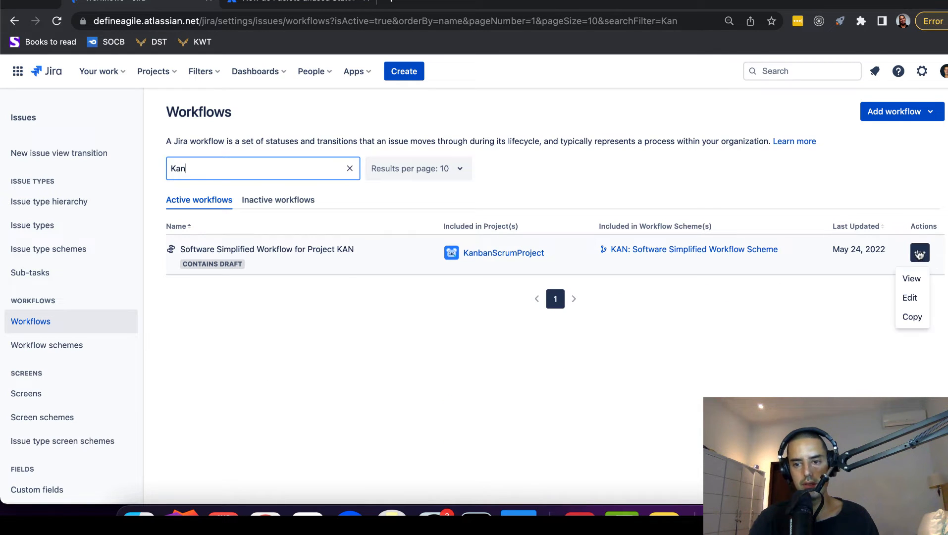
click(917, 319)
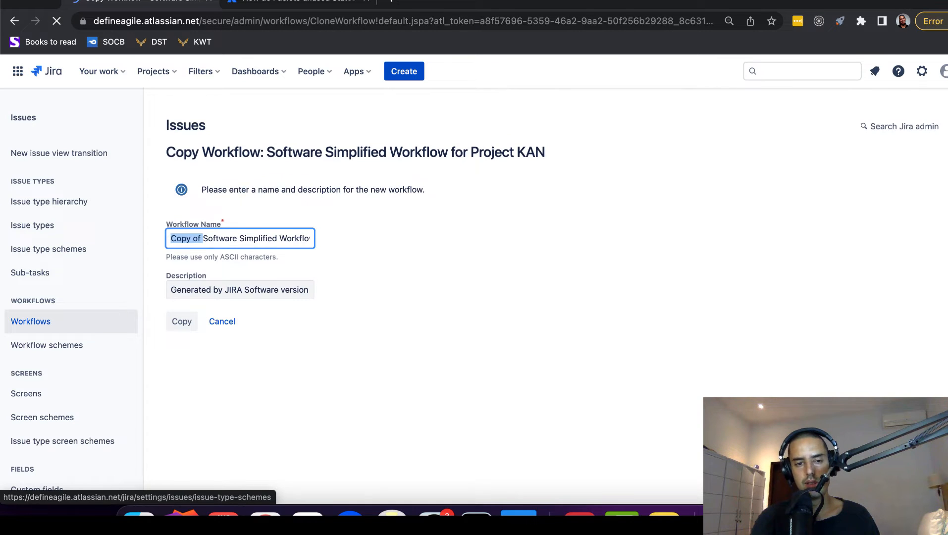
key(BackSpace)
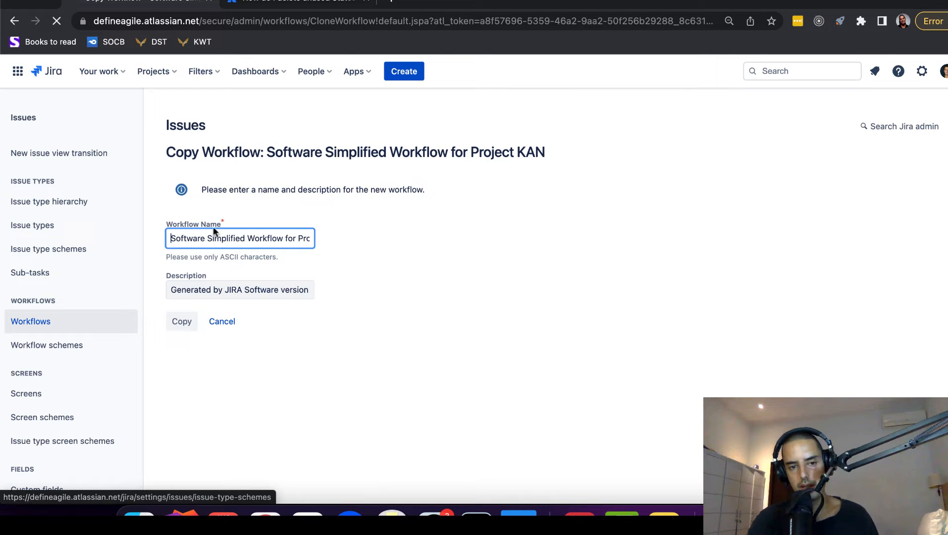
drag(266, 235, 328, 240)
key(Right)
text(v2.0)
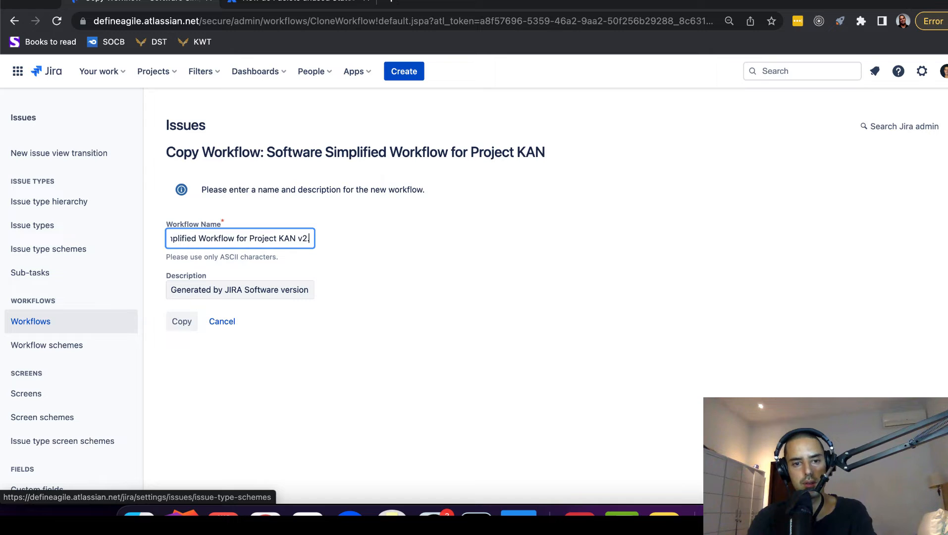
click(182, 325)
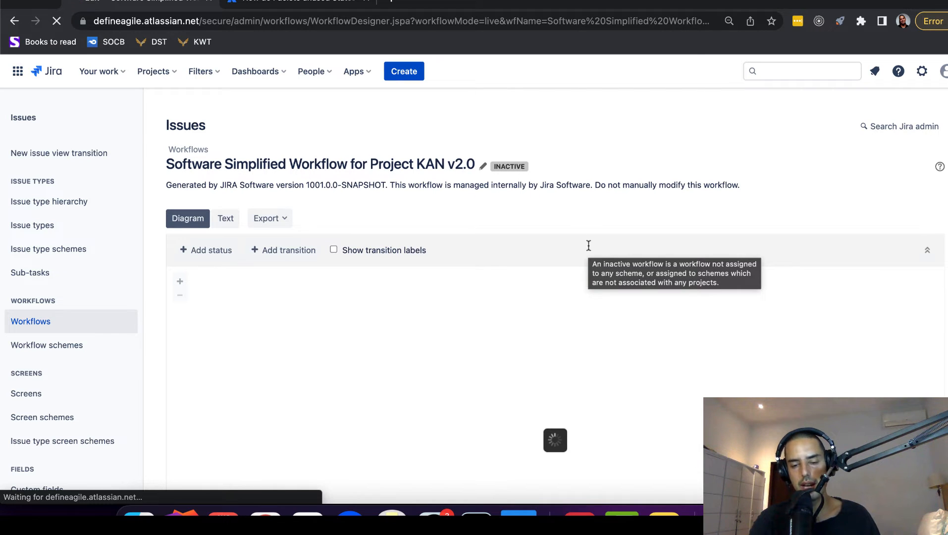
Remove the cancelled status and its related transitions from the KAN v2.0 workflow
scroll(588, 244, down, 2)
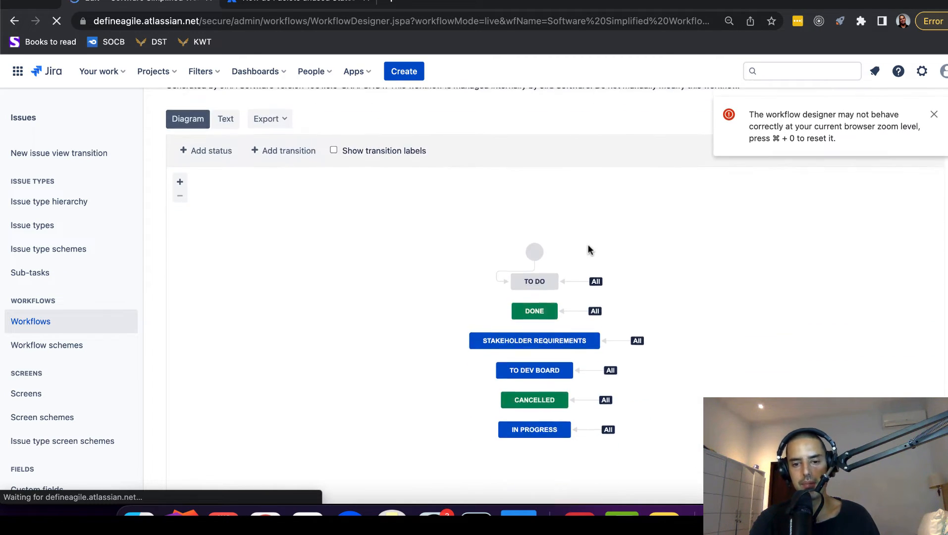
click(530, 400)
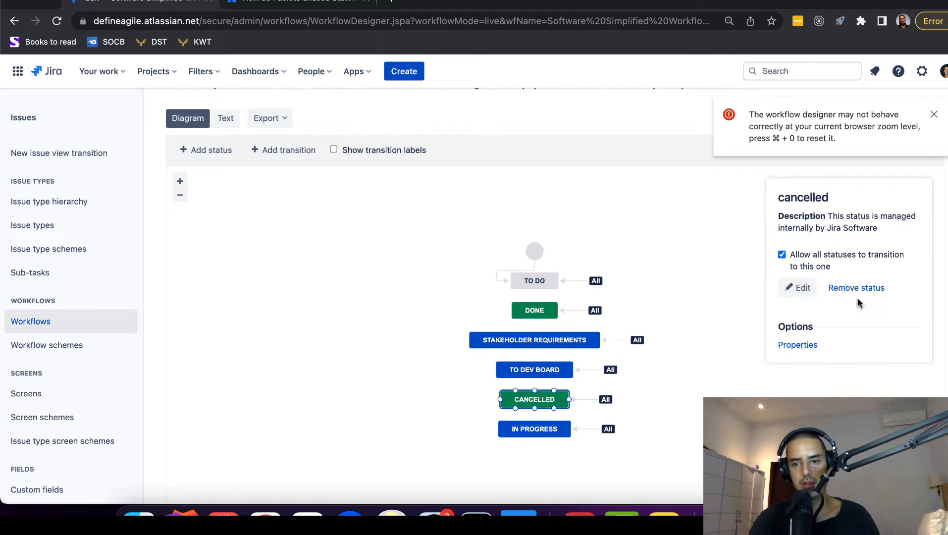
click(855, 287)
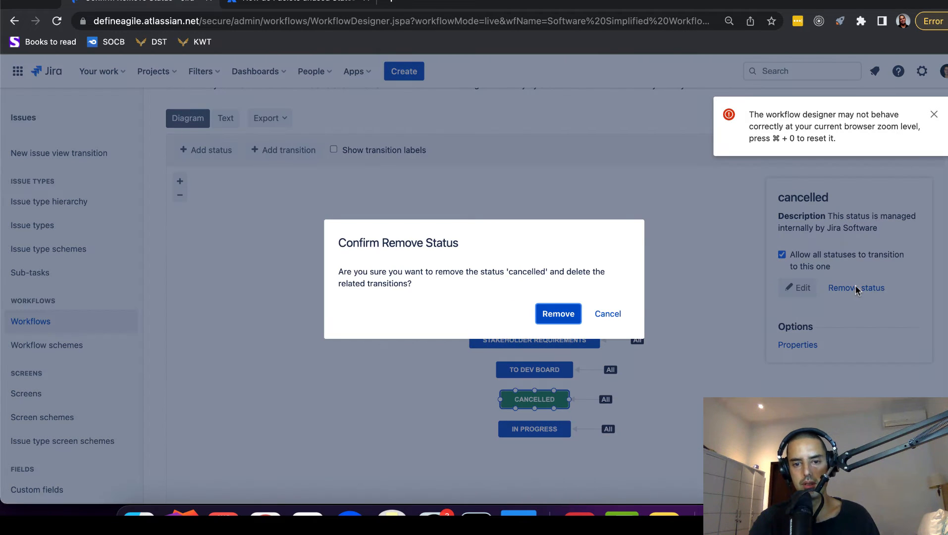
click(564, 315)
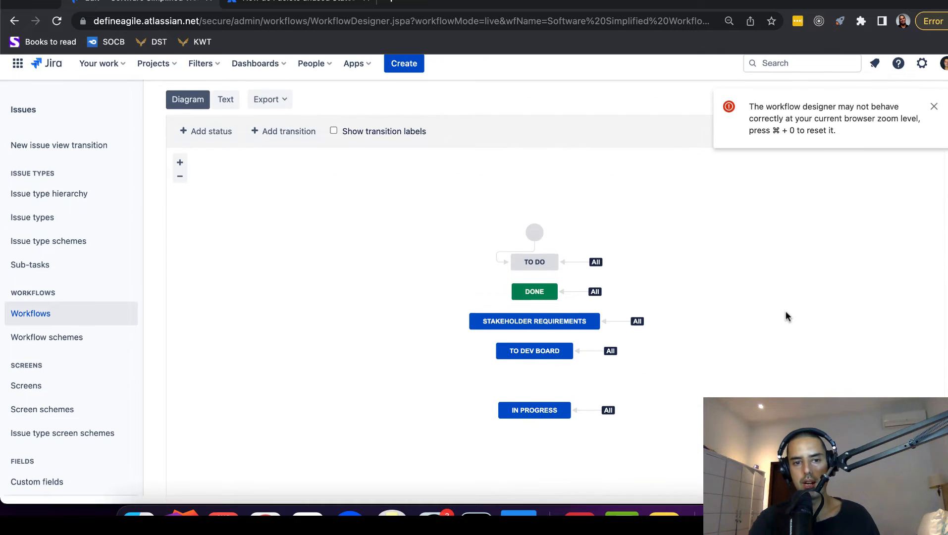
Review the steps, linked statuses and transitions of the KAN v2.0 workflow as text
click(225, 221)
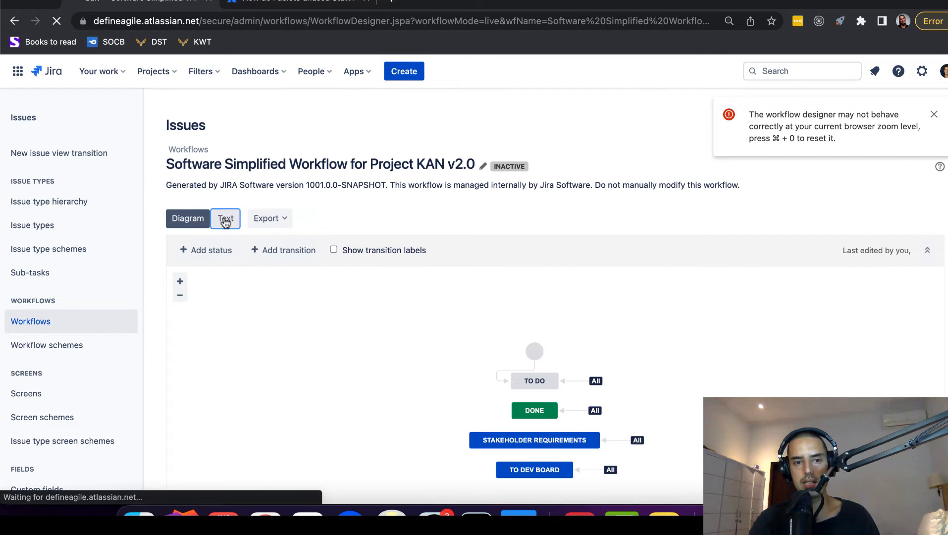
scroll(555, 386, up, 10)
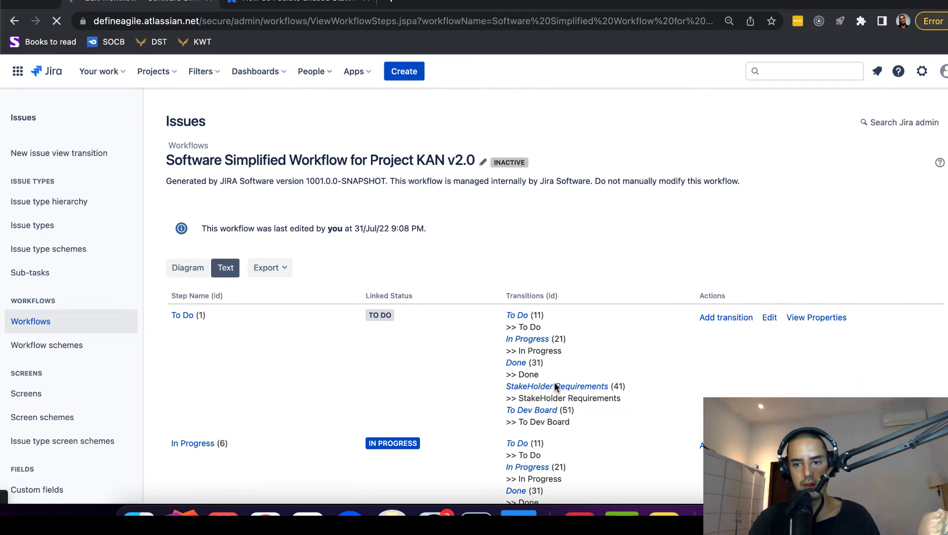
scroll(694, 123, down, 2)
scroll(695, 124, down, 3)
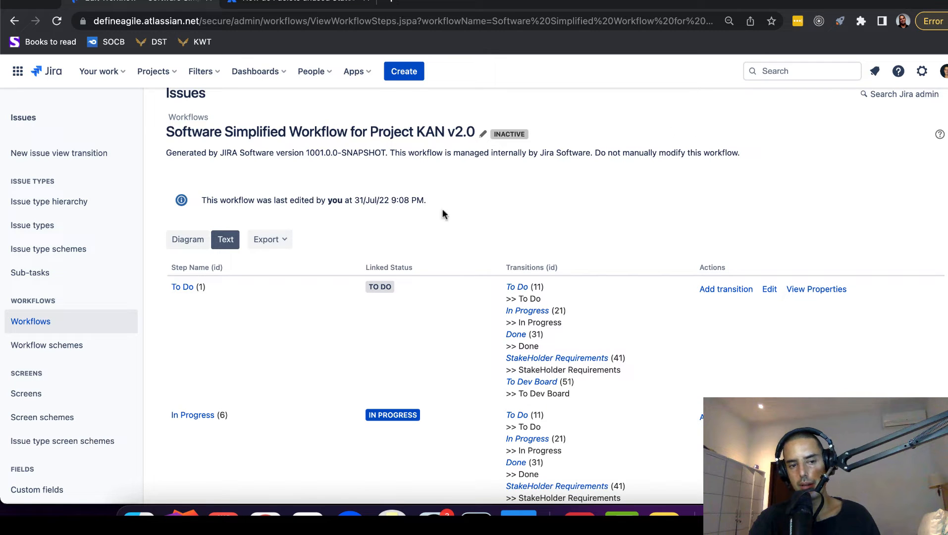
Filter the workflow list by "KAN" and compare the inactive workflows with the active ones
click(33, 322)
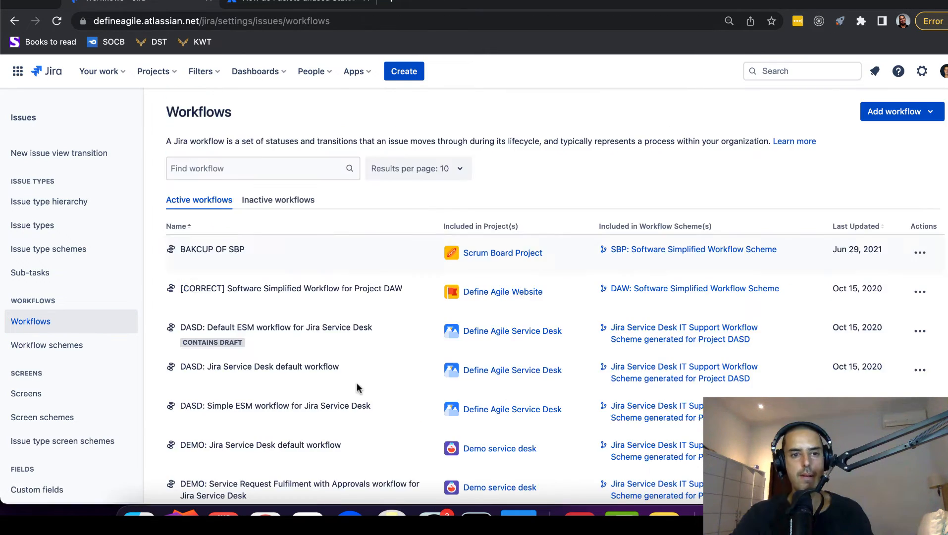
click(225, 171)
text(KAN)
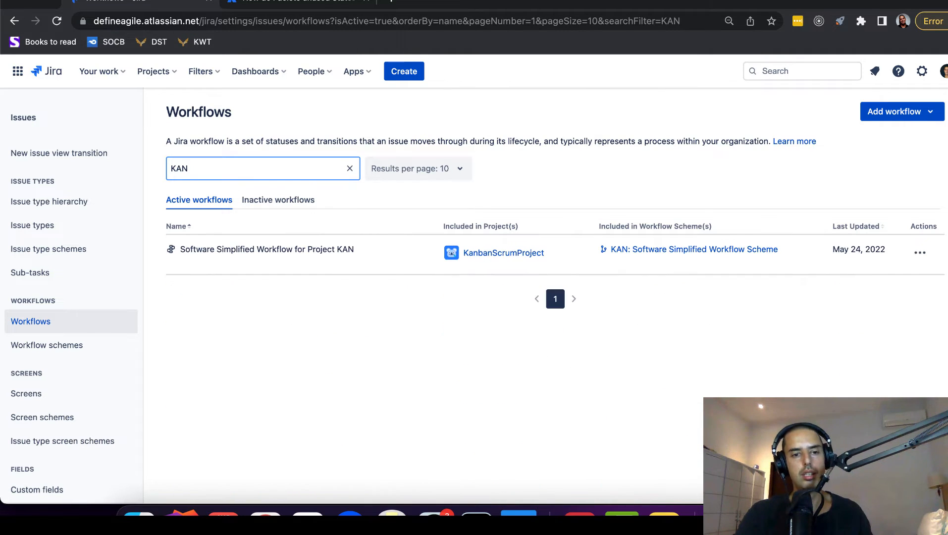
click(285, 204)
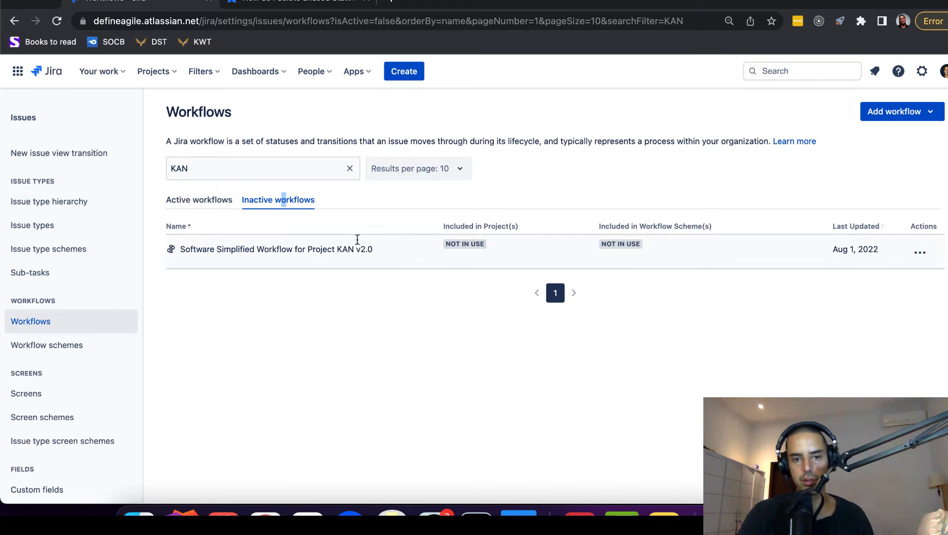
click(194, 203)
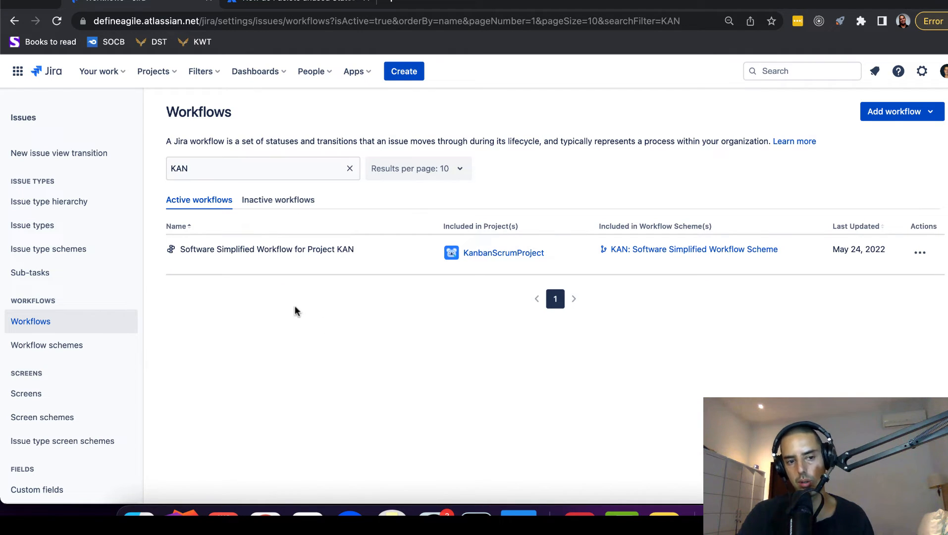
Find the KAN: Software Simplified Workflow Scheme among the workflow schemes and open it for editing
click(53, 346)
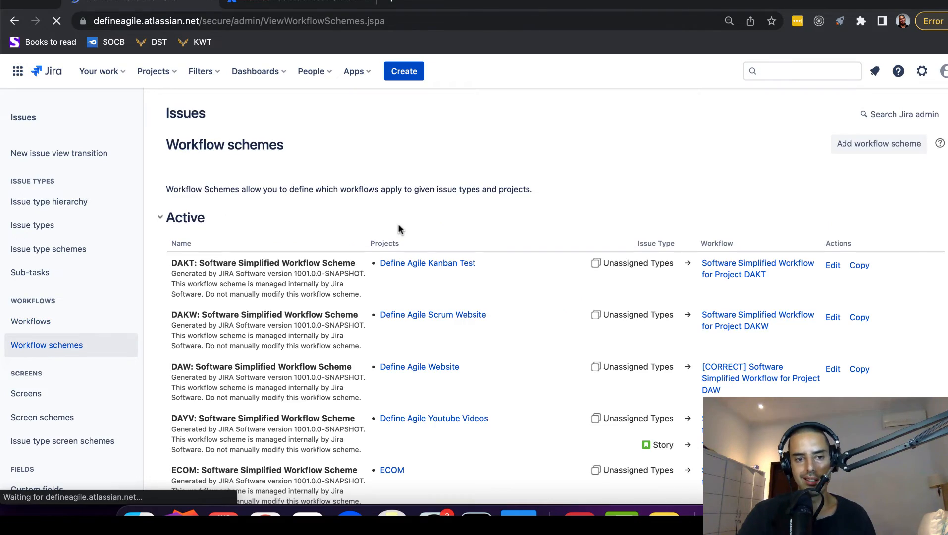
scroll(399, 228, down, 15)
scroll(399, 228, down, 5)
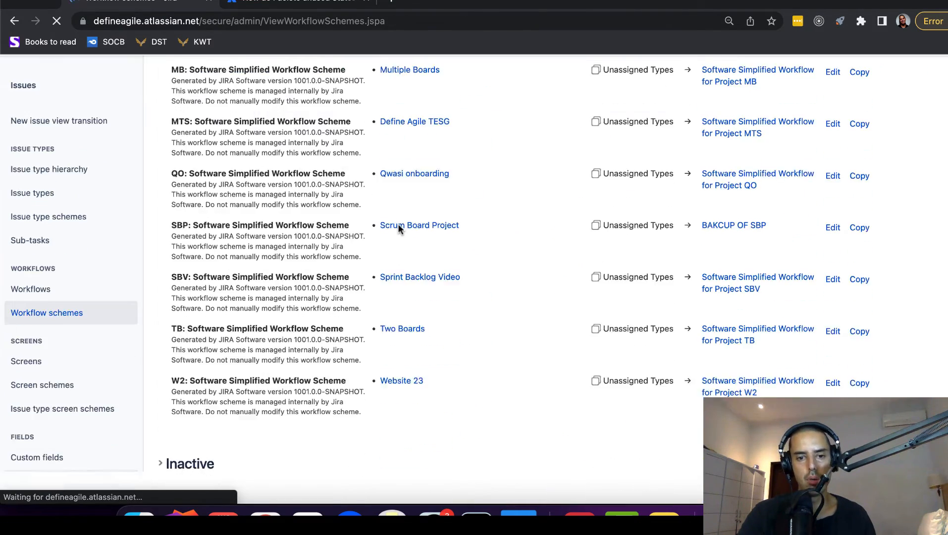
scroll(371, 410, up, 20)
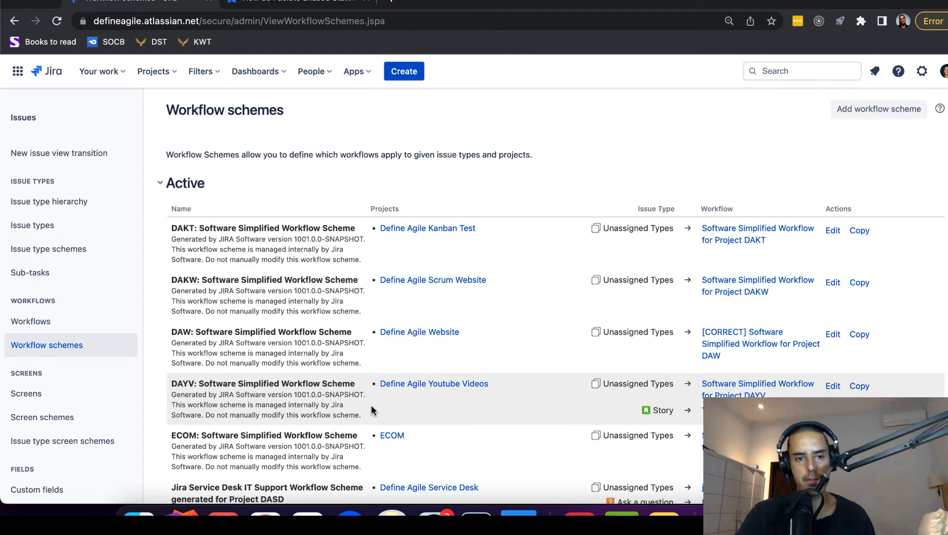
key(super+f)
text(KAN)
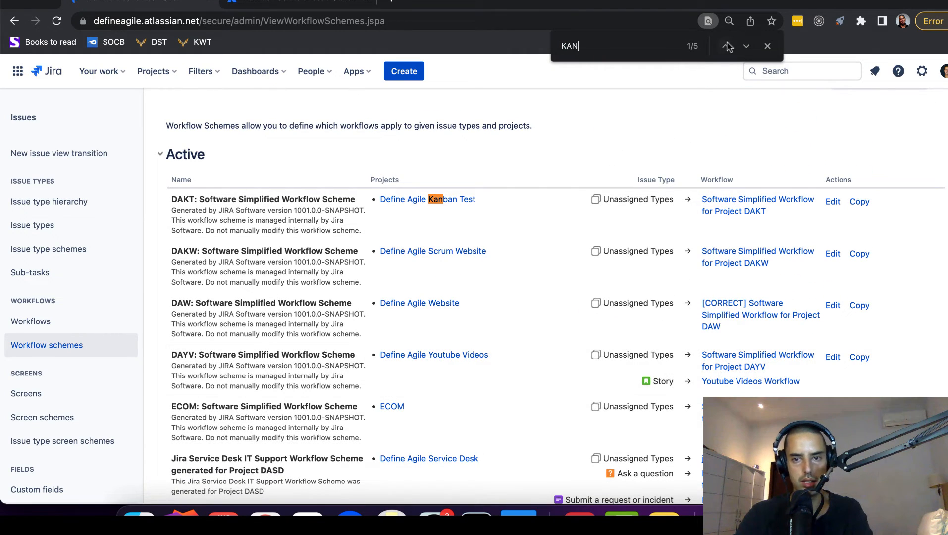
click(746, 46)
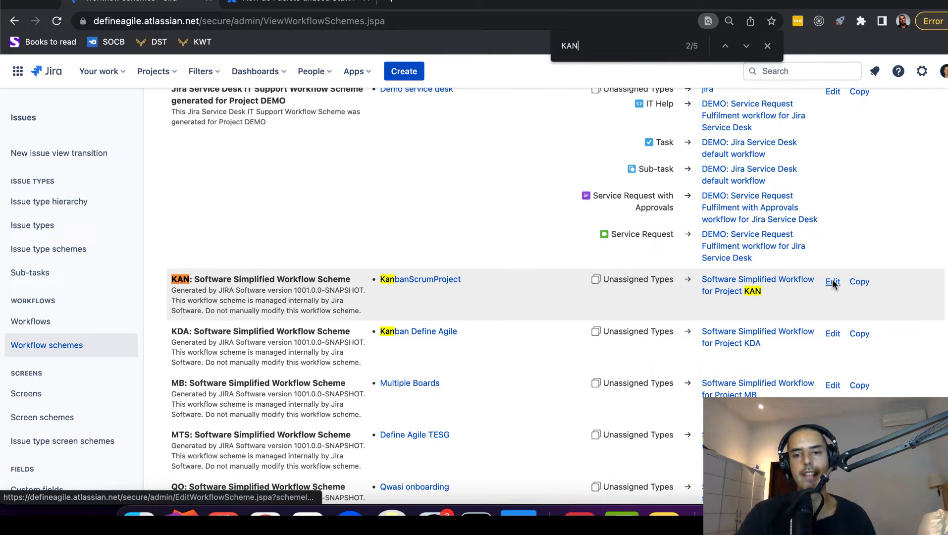
click(833, 282)
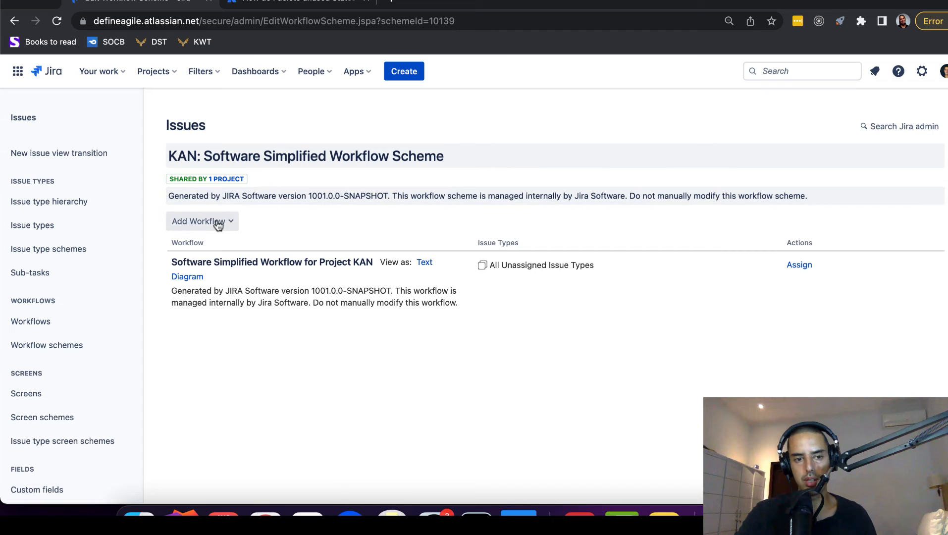
Choose the existing Software Simplified Workflow for Project KAN v2.0 as the workflow to add to the KAN scheme
click(219, 224)
click(211, 246)
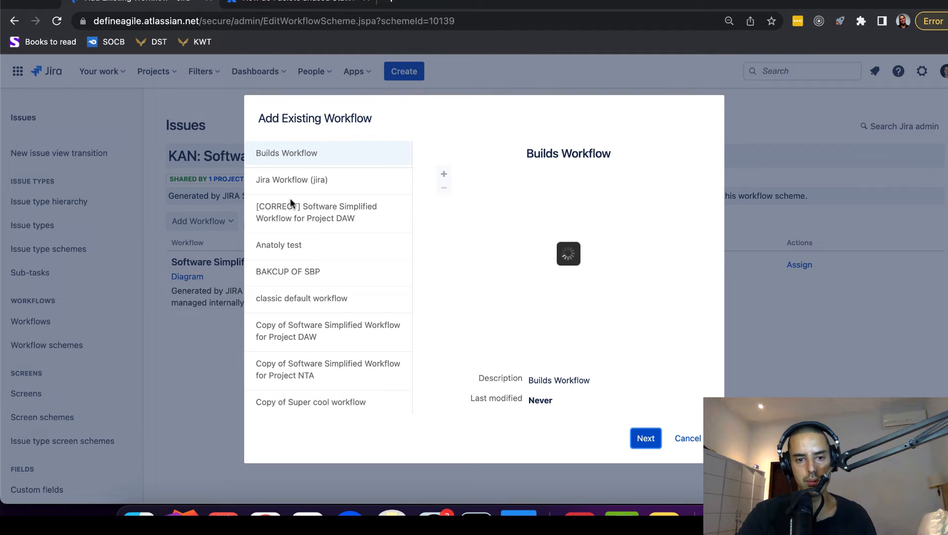
scroll(291, 202, down, 3)
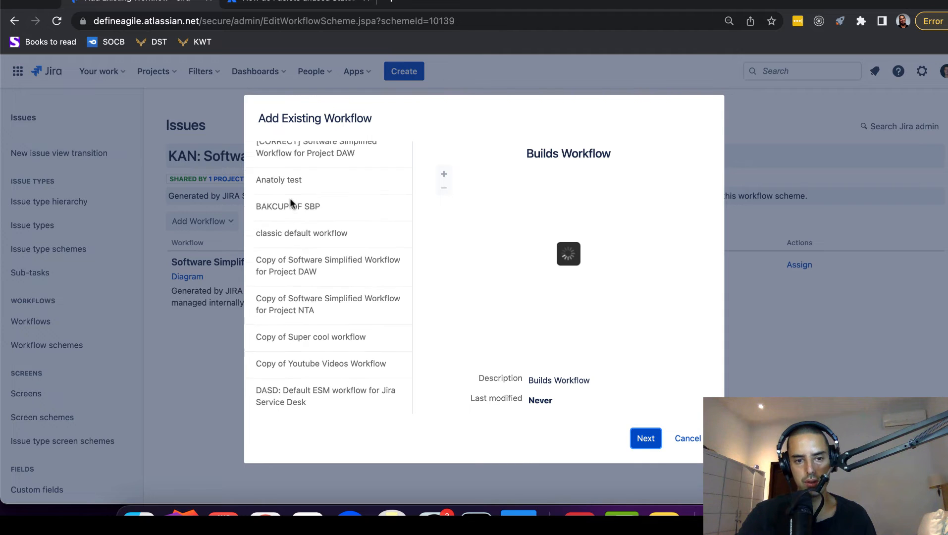
scroll(290, 199, down, 1)
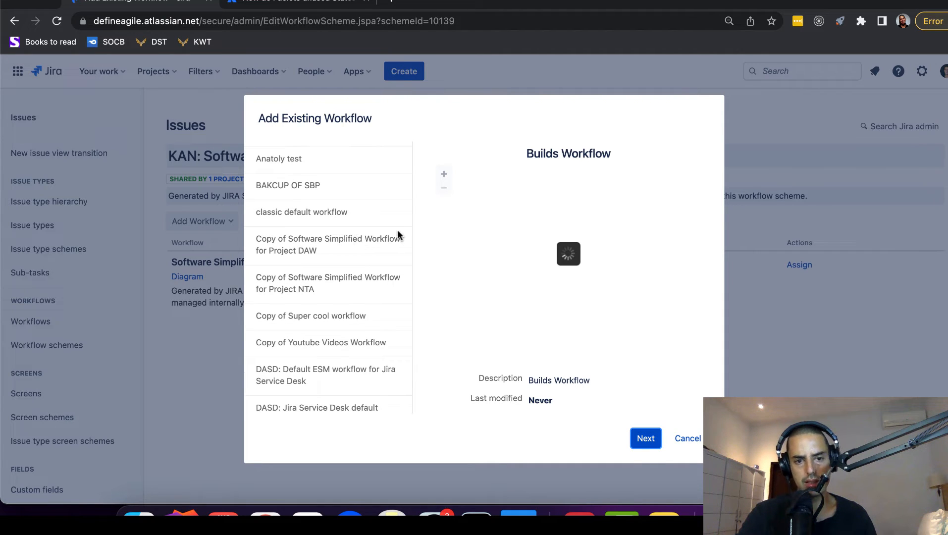
scroll(398, 233, down, 5)
scroll(398, 233, down, 6)
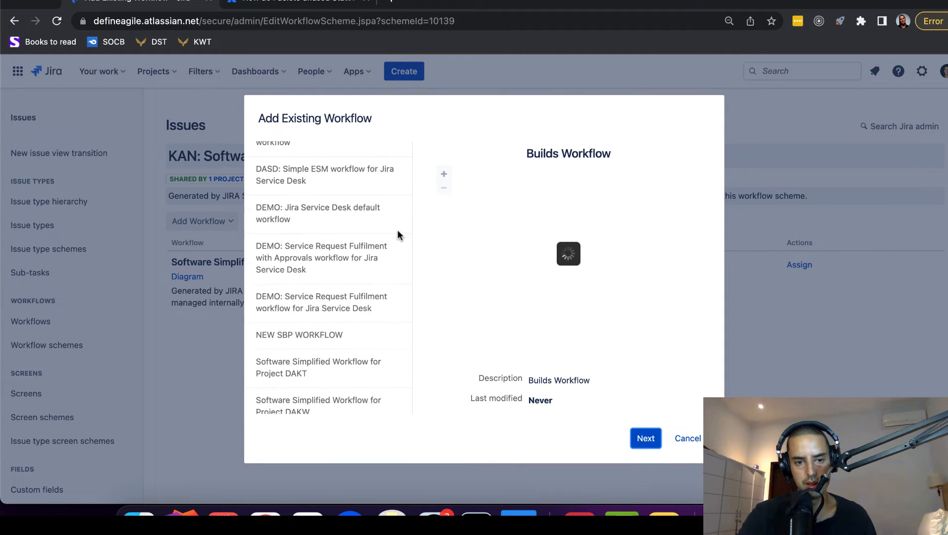
scroll(400, 234, down, 3)
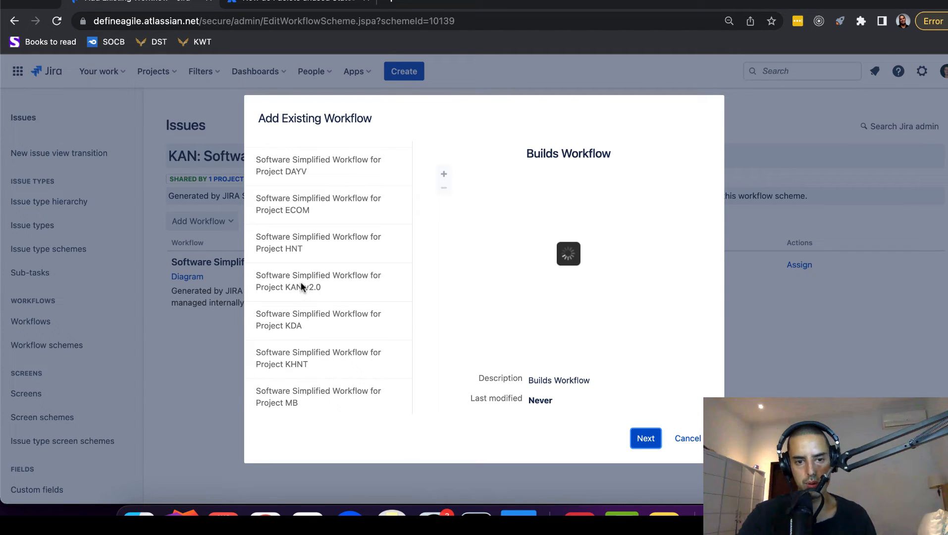
click(347, 281)
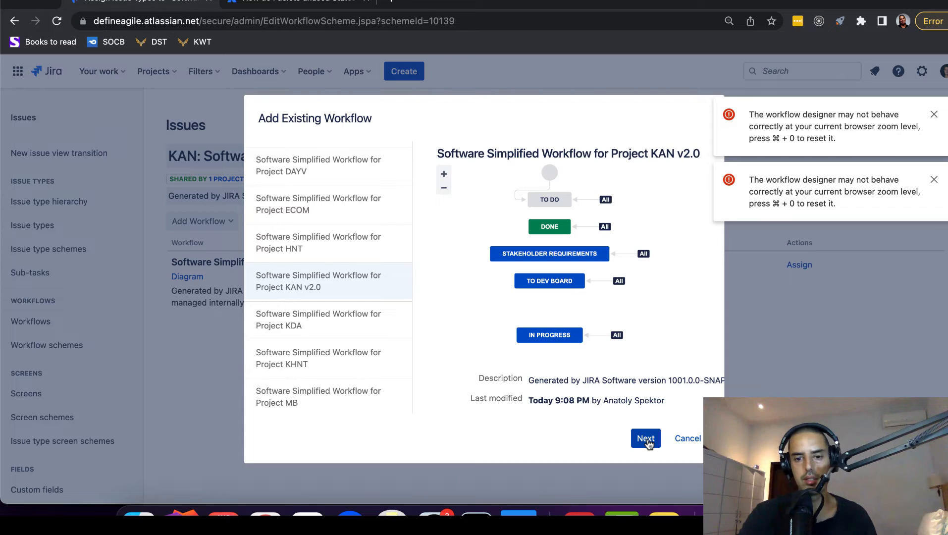
click(645, 437)
Assign all issue types, including all unassigned issue types, to the KAN v2.0 workflow
click(343, 185)
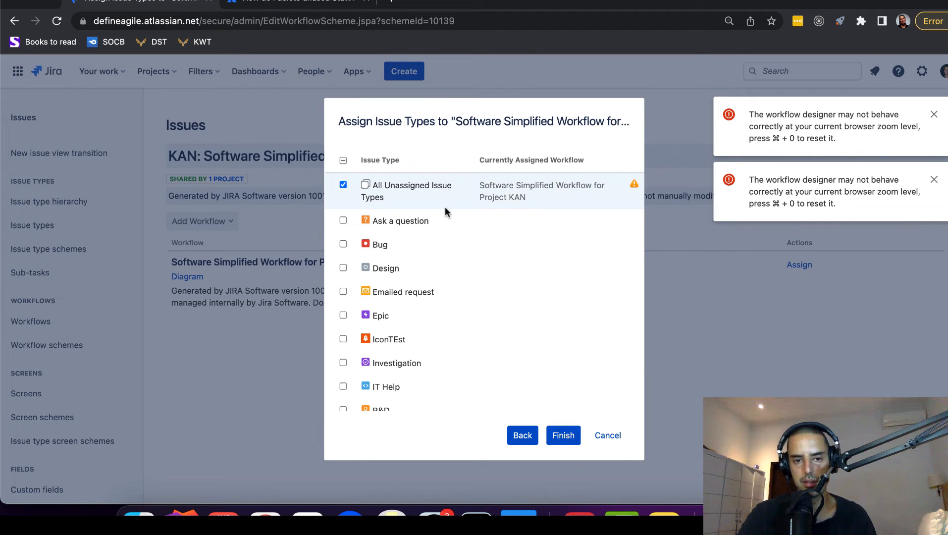
click(343, 185)
click(343, 161)
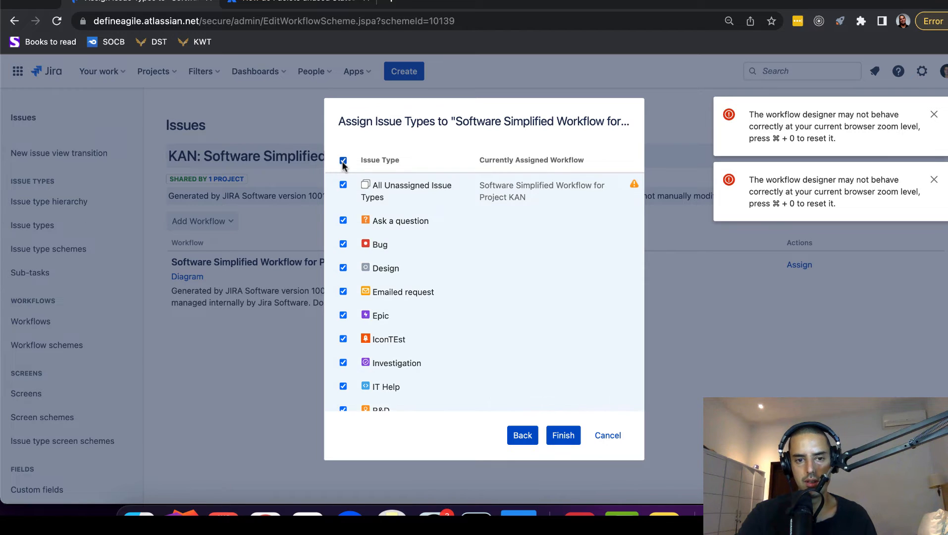
scroll(386, 255, down, 3)
scroll(387, 254, up, 3)
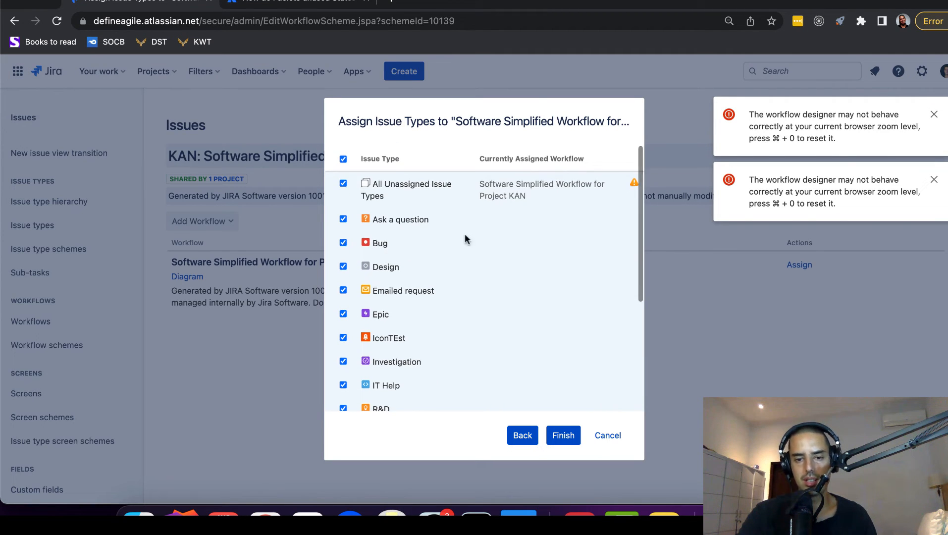
click(563, 435)
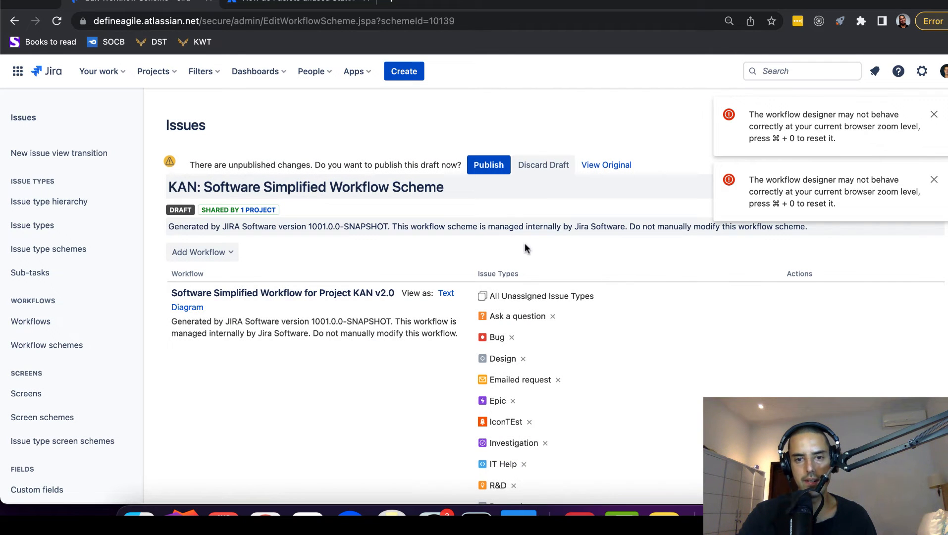
Check the issue types listed in the KAN workflow scheme draft and publish the draft
scroll(573, 267, down, 5)
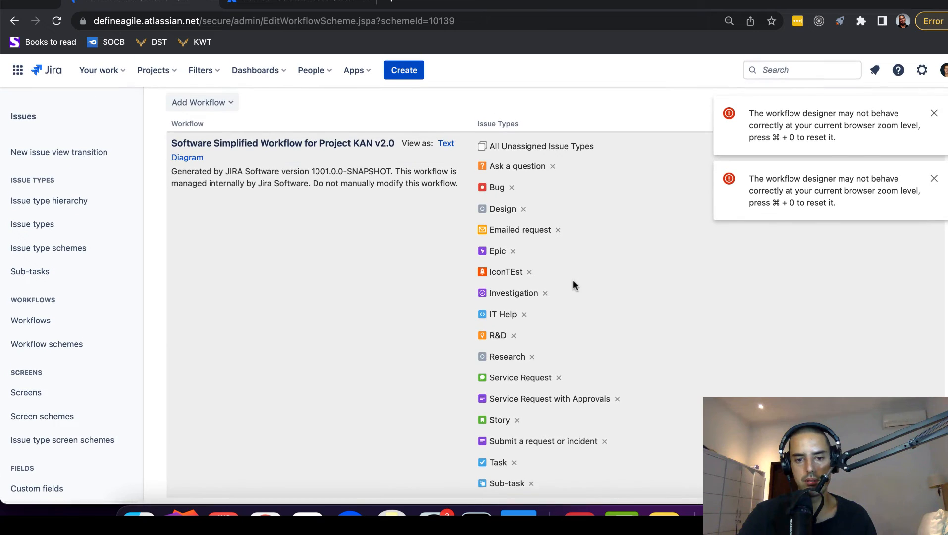
scroll(573, 282, up, 5)
click(486, 165)
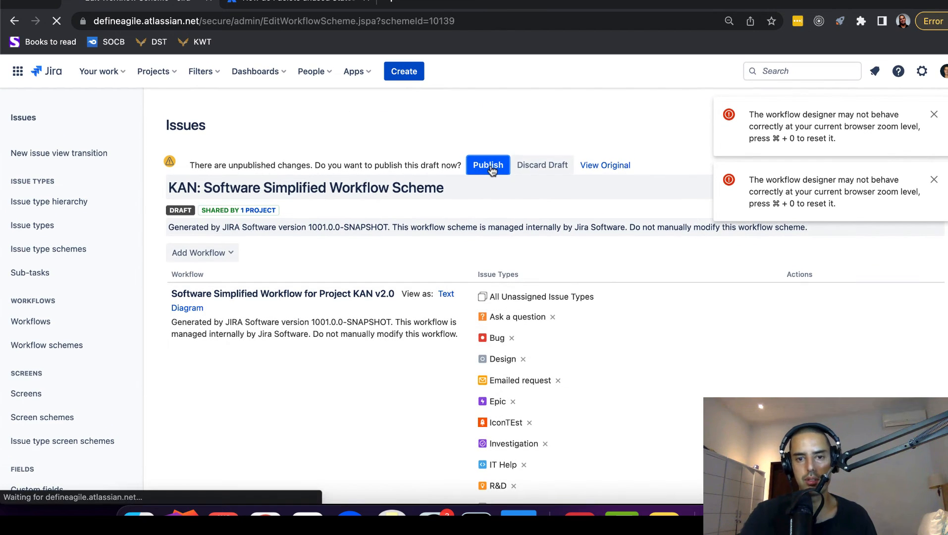
click(193, 255)
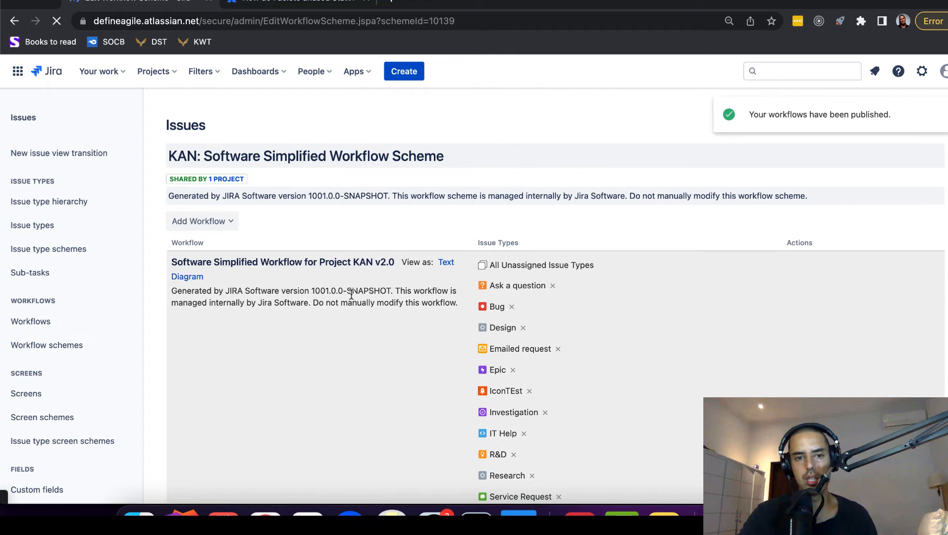
Filter the workflow list by KAN and show the matching inactive workflows
scroll(398, 274, down, 5)
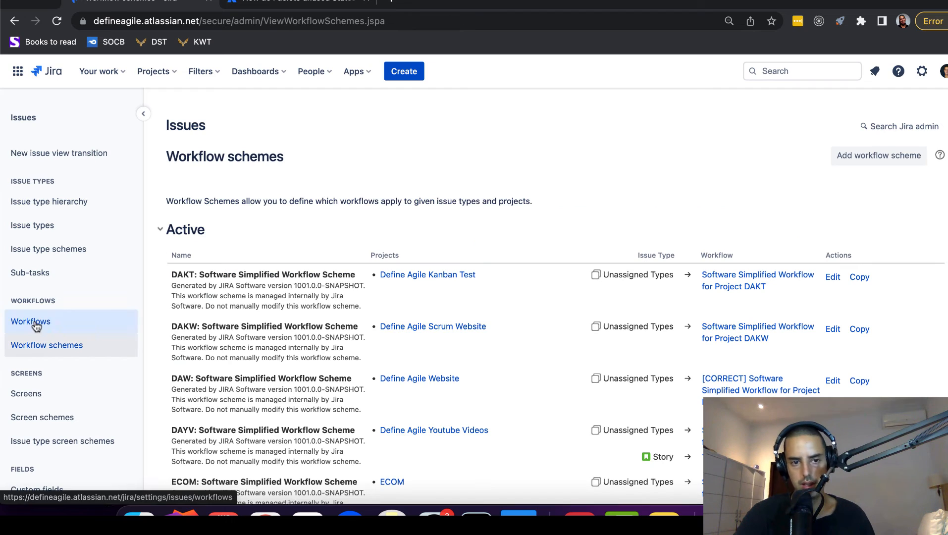
click(34, 321)
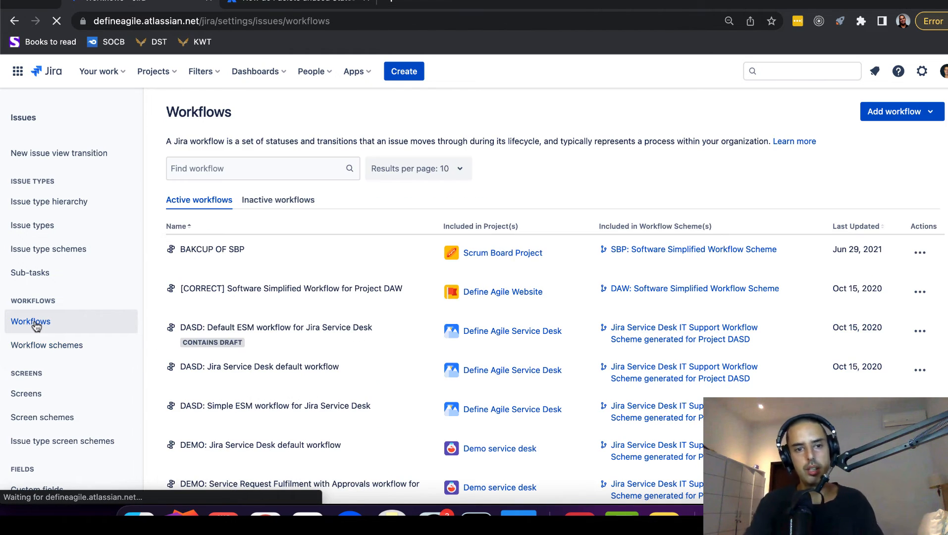
click(249, 169)
text(KAN)
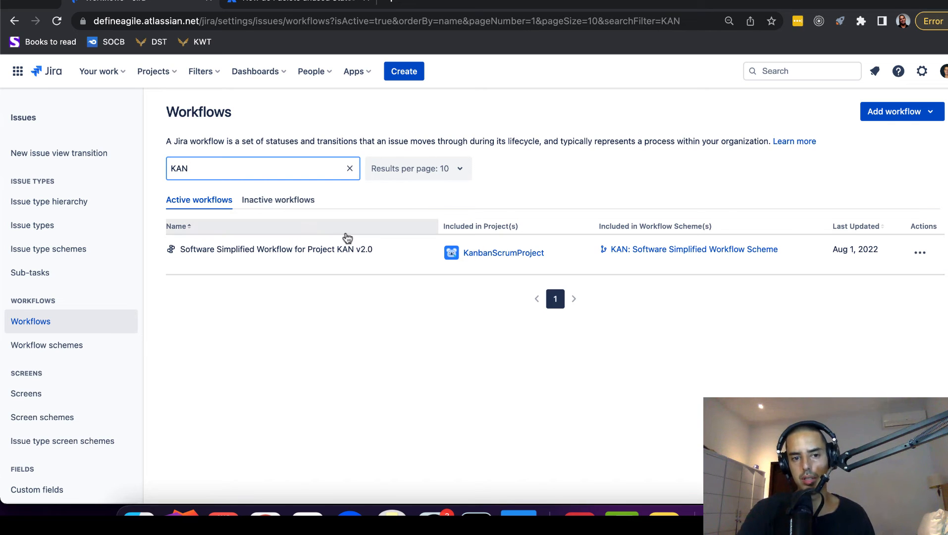
click(284, 201)
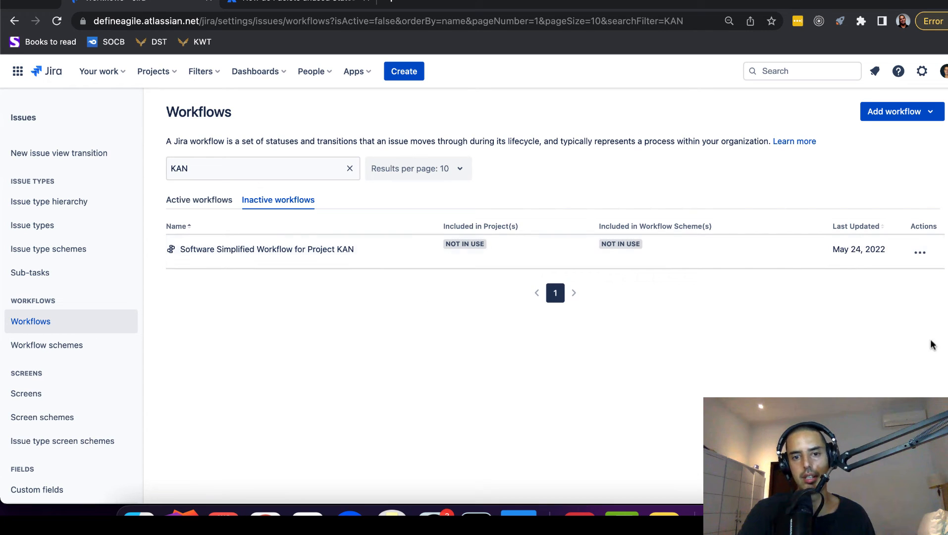
Open the inactive Software Simplified Workflow for Project KAN for editing and look through its steps and transitions
click(920, 252)
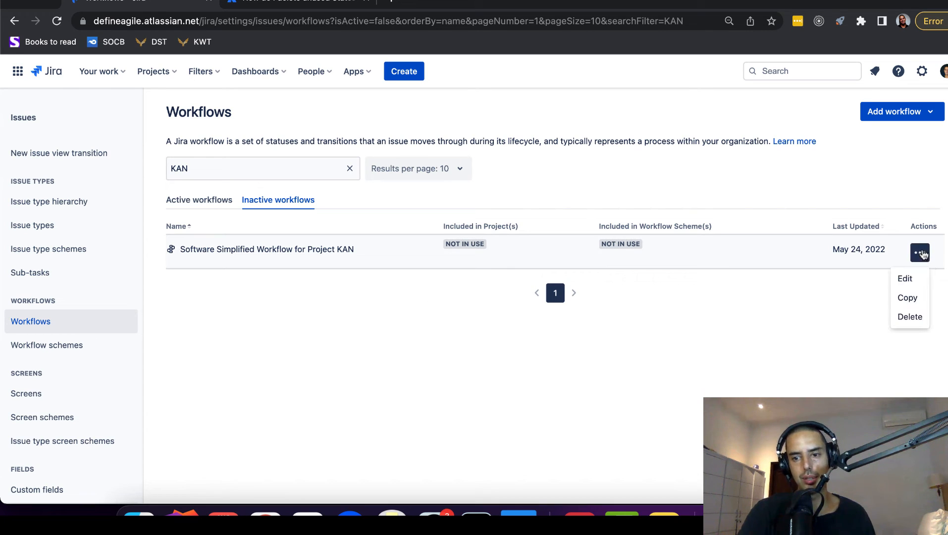
click(915, 281)
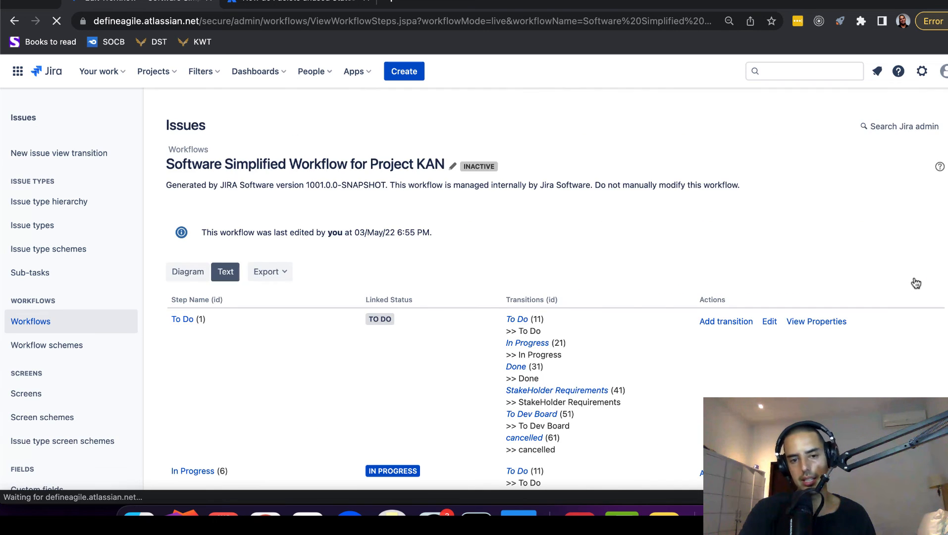
scroll(640, 289, up, 20)
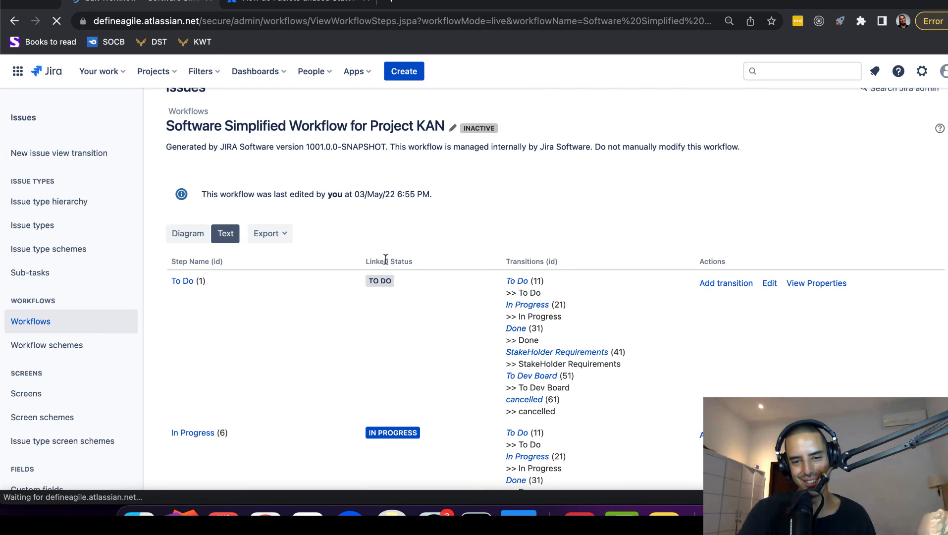
drag(813, 1, 791, 1)
scroll(798, 228, up, 2)
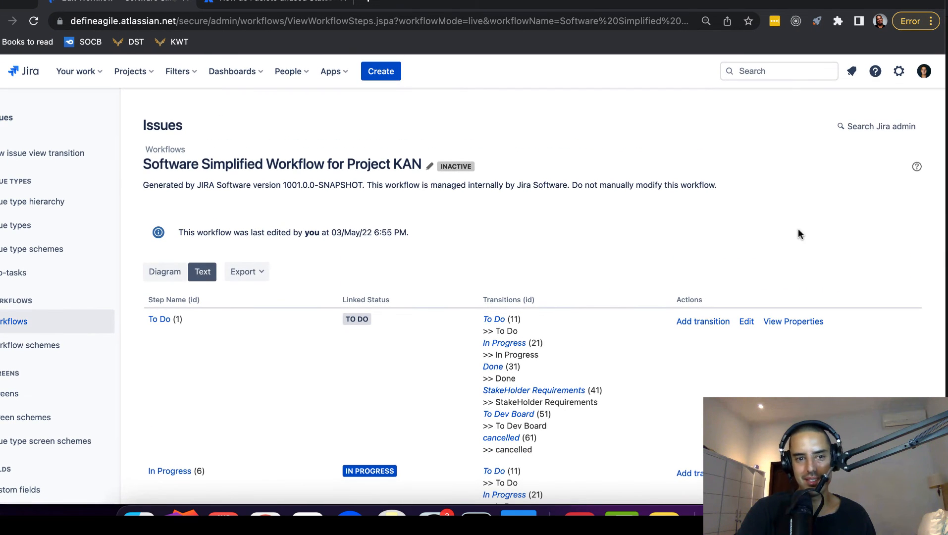
scroll(798, 234, down, 6)
scroll(798, 234, up, 2)
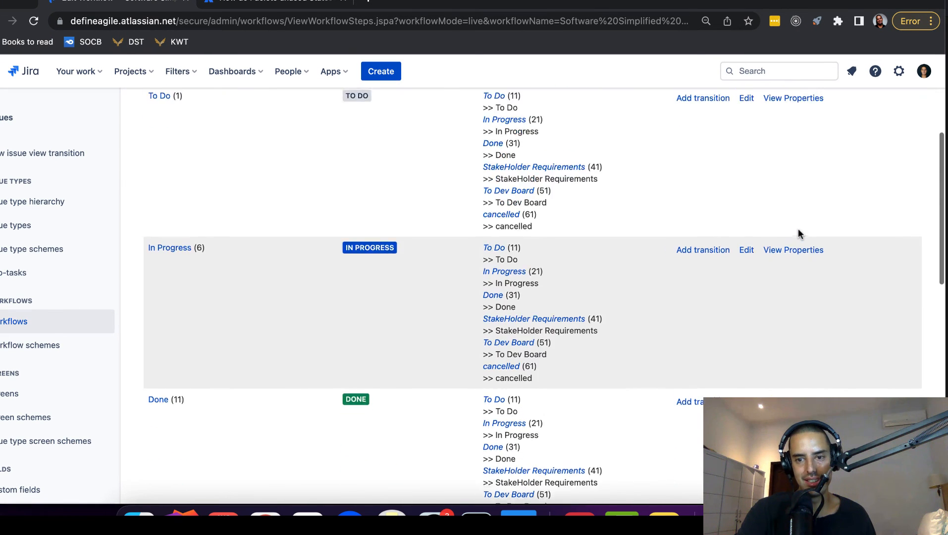
scroll(798, 233, up, 2)
Show the inactive KAN workflow as a diagram and remove its cancelled status along with the related transitions
click(167, 120)
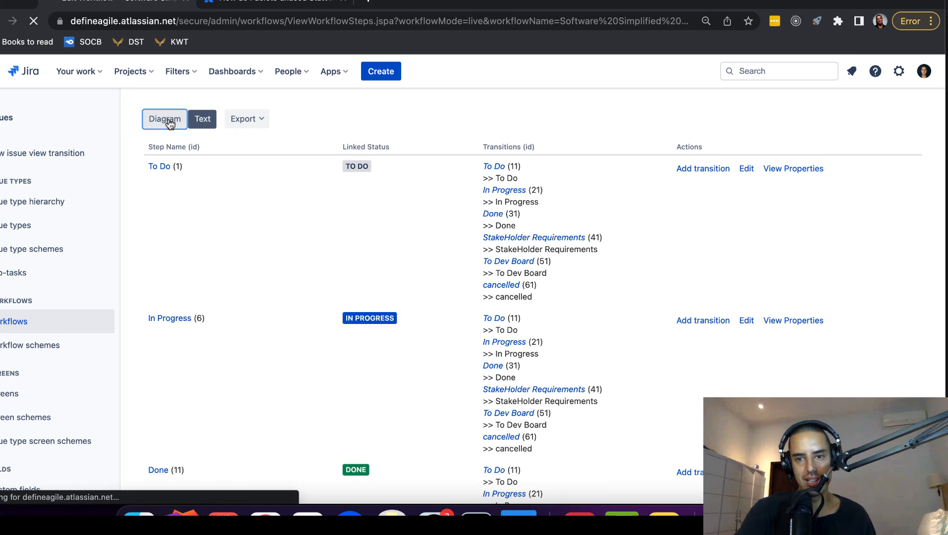
scroll(491, 304, down, 3)
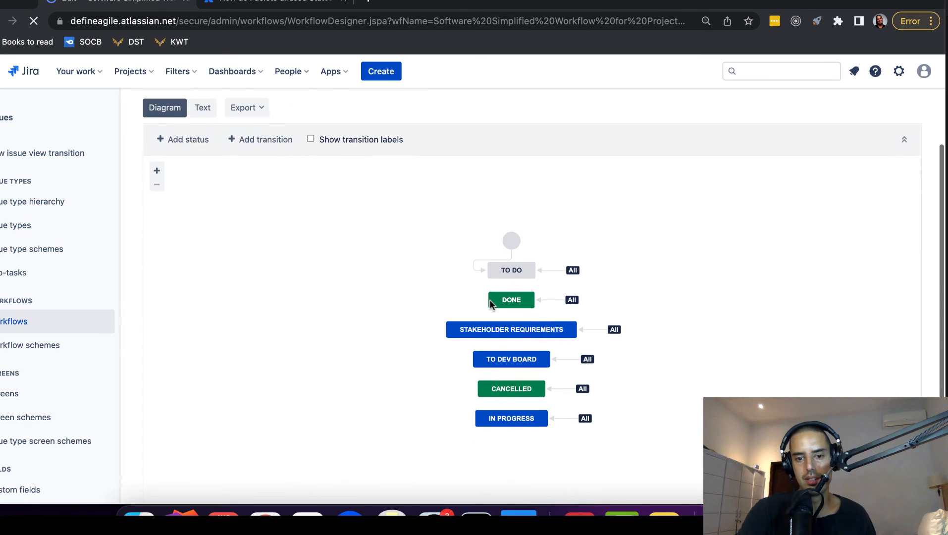
click(507, 390)
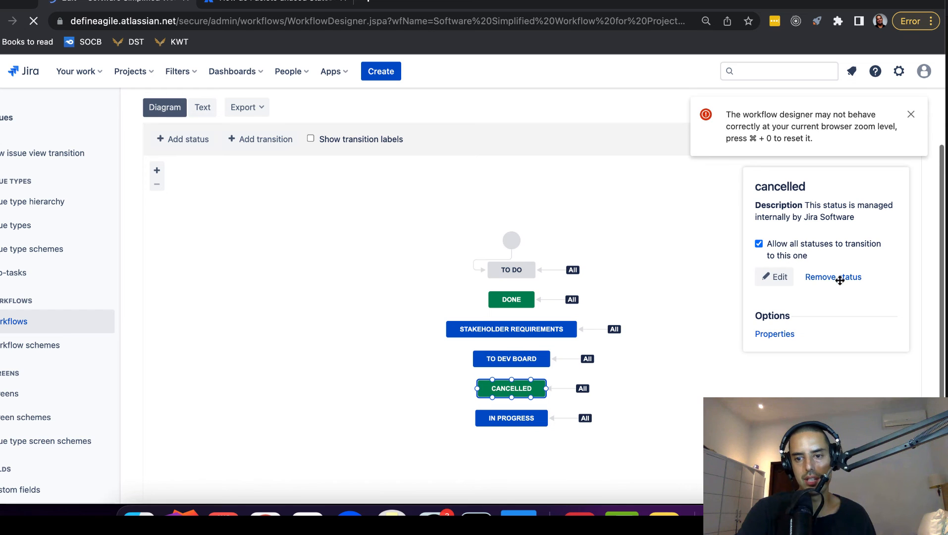
click(839, 278)
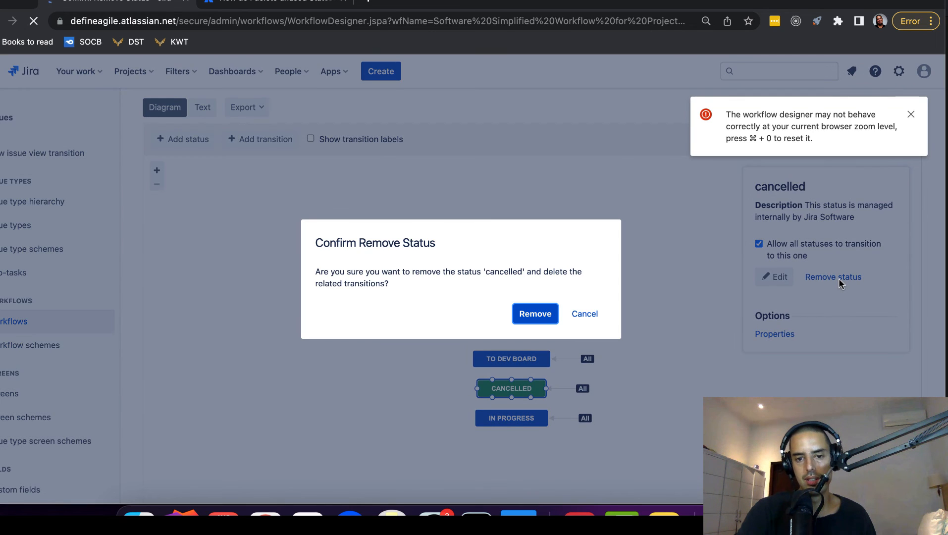
click(537, 311)
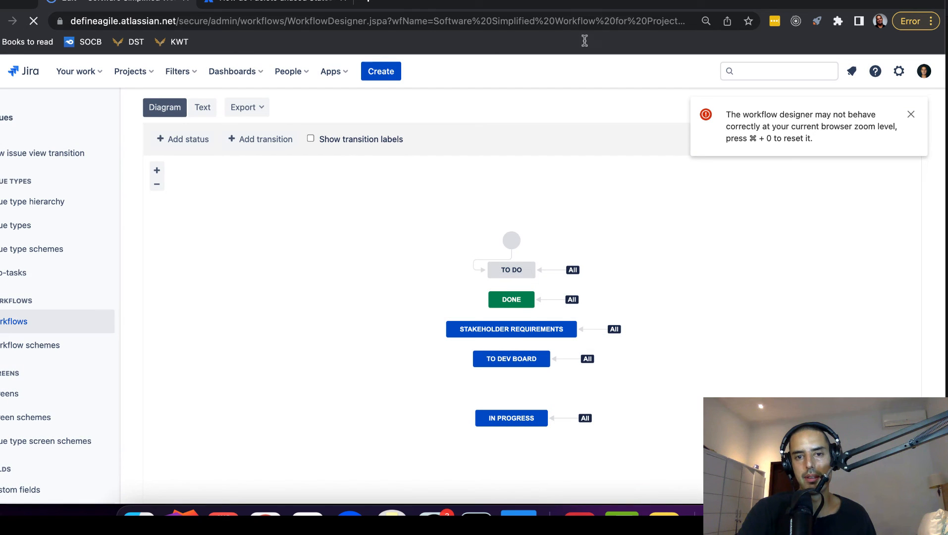
drag(549, 2, 597, 1)
Open the list of issue statuses and delete the cancelled status
scroll(112, 320, down, 10)
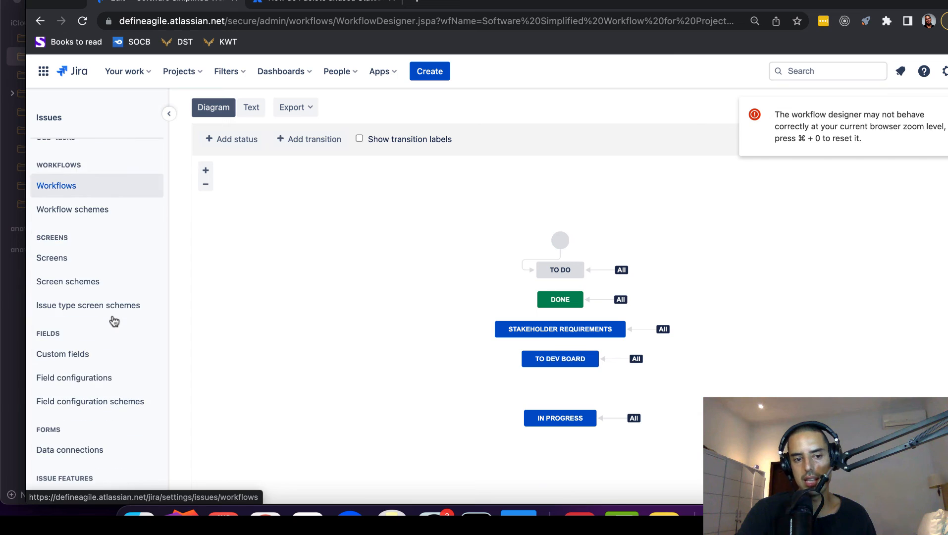
click(124, 369)
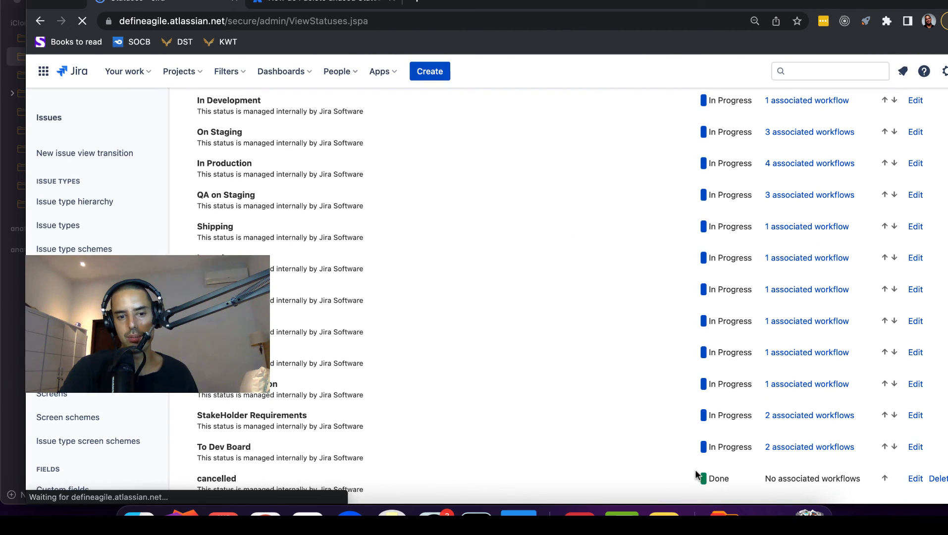
click(938, 479)
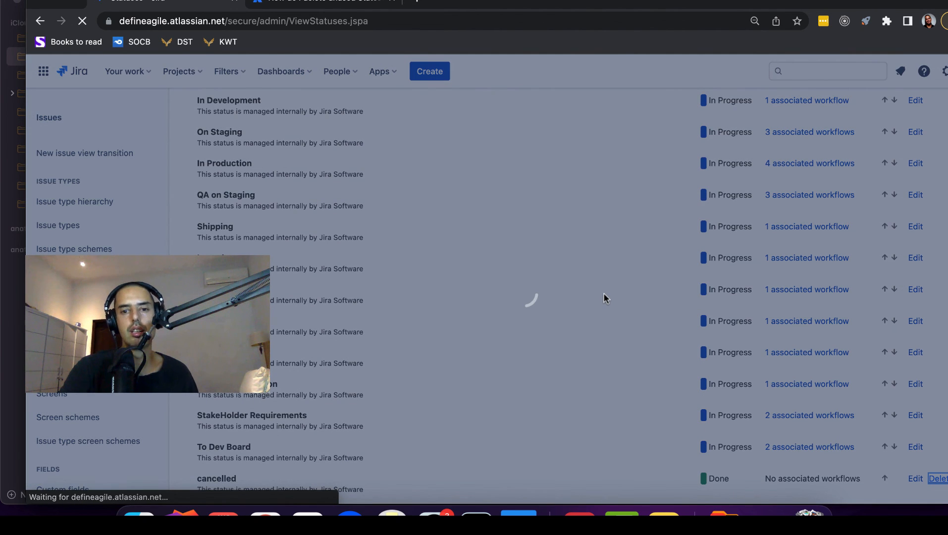
click(592, 311)
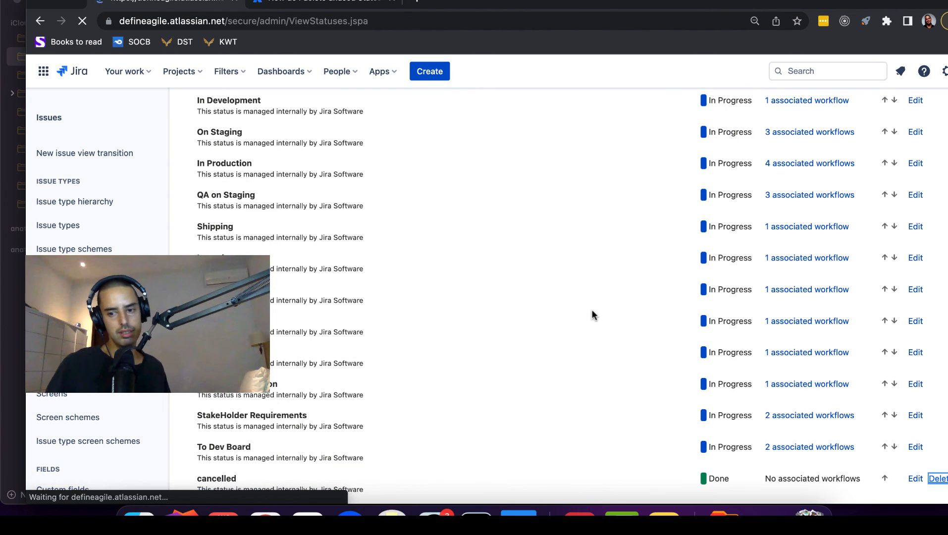
drag(617, 4, 608, 4)
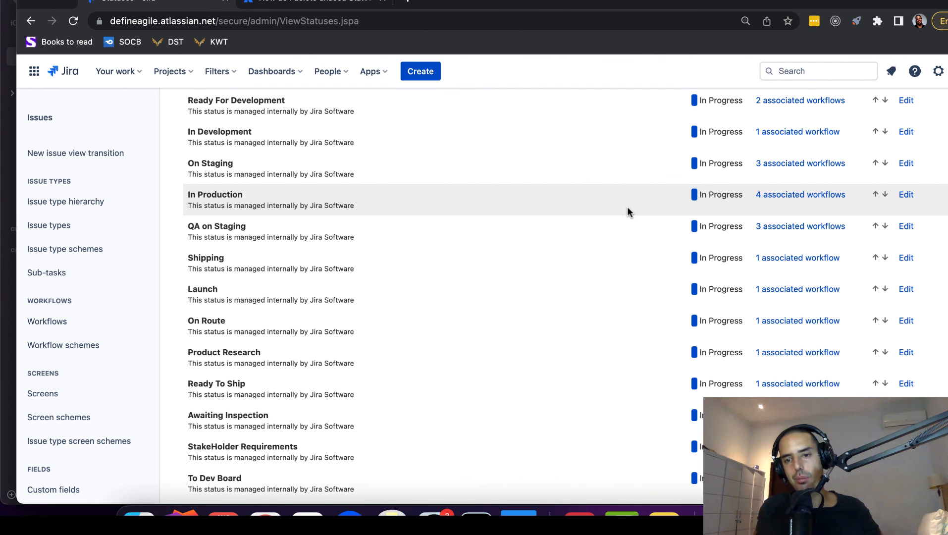
scroll(627, 208, up, 10)
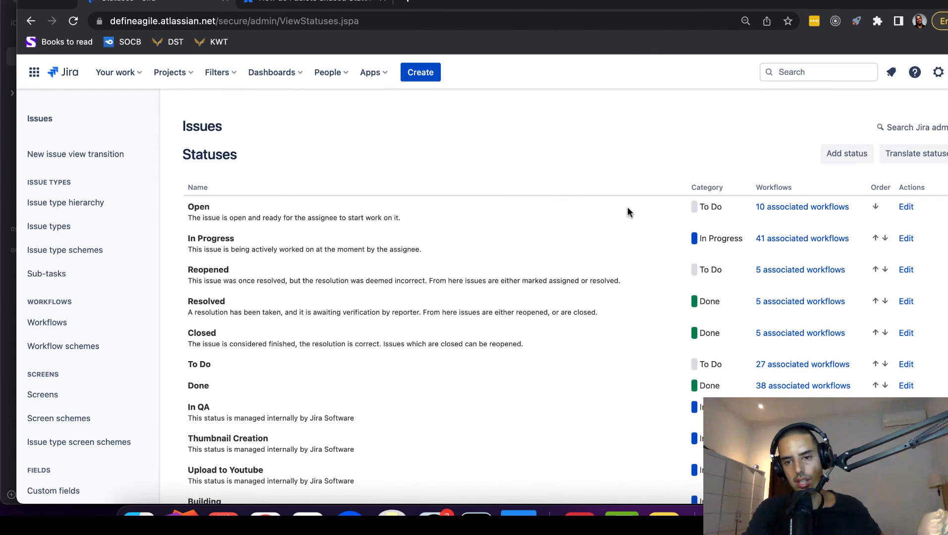